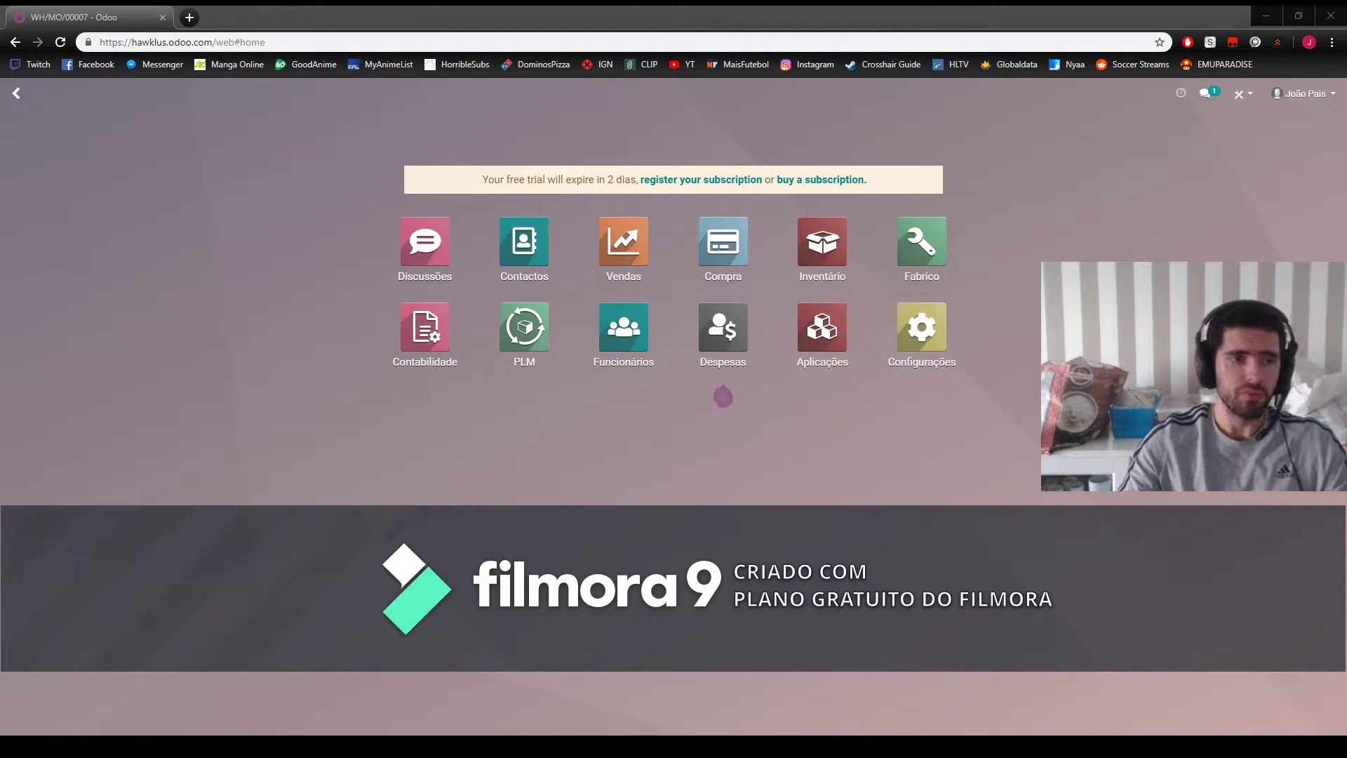
- Open the Classic Glasses bill of materials in Fabrico to review its components
click(117, 243)
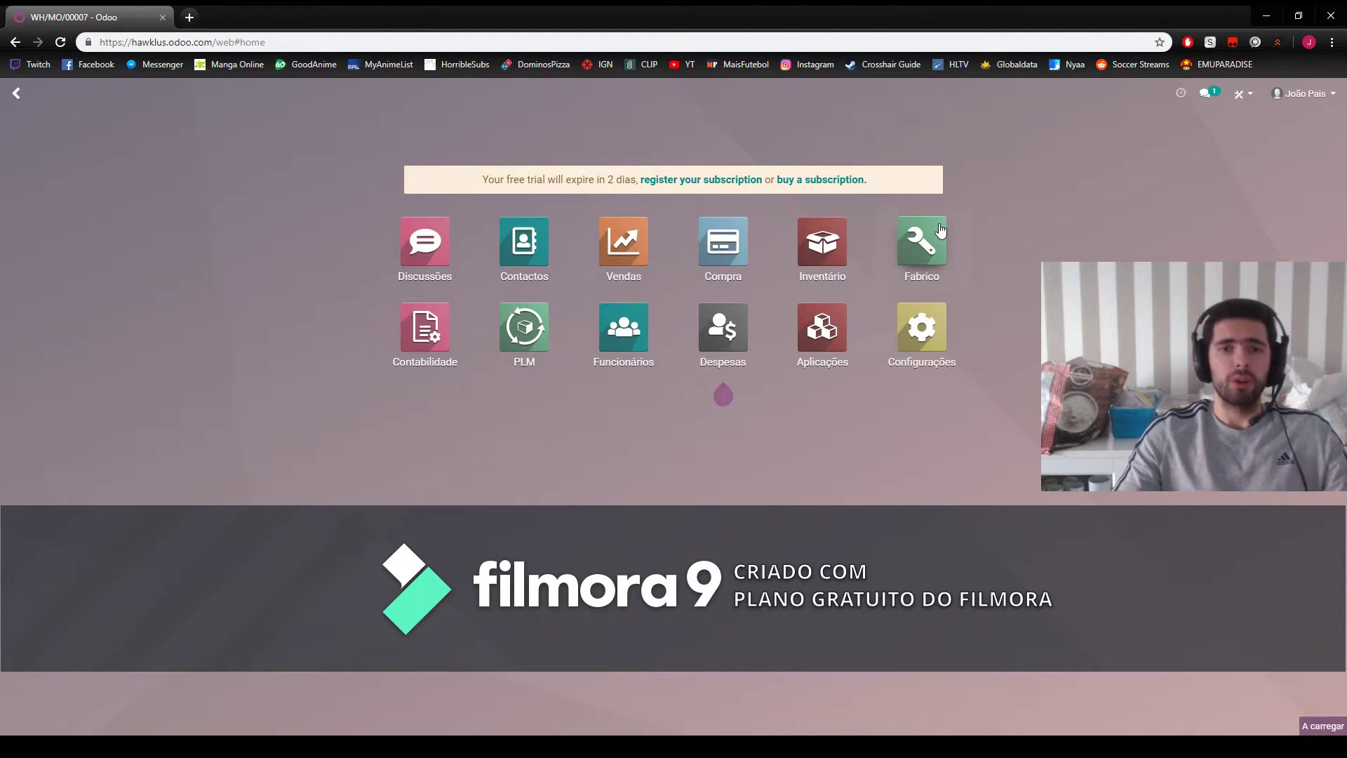
click(941, 231)
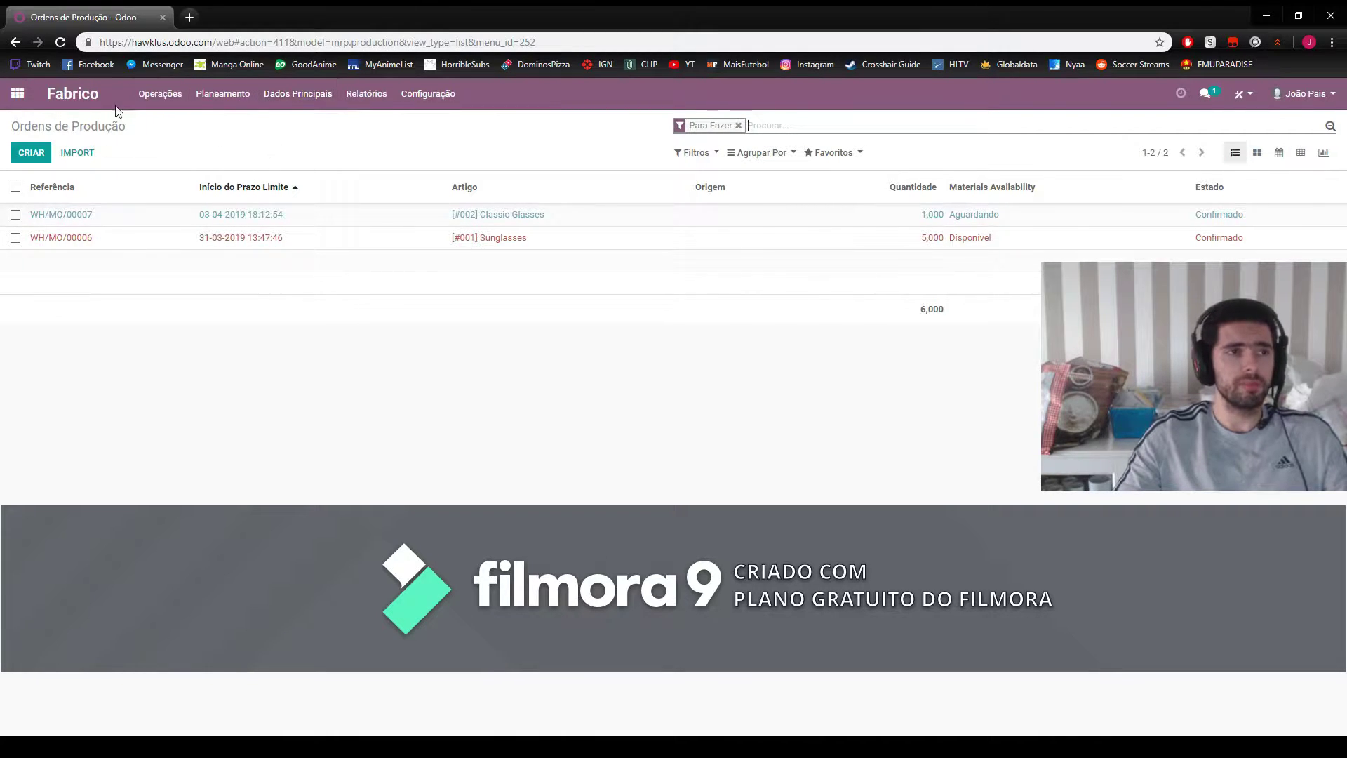
click(303, 97)
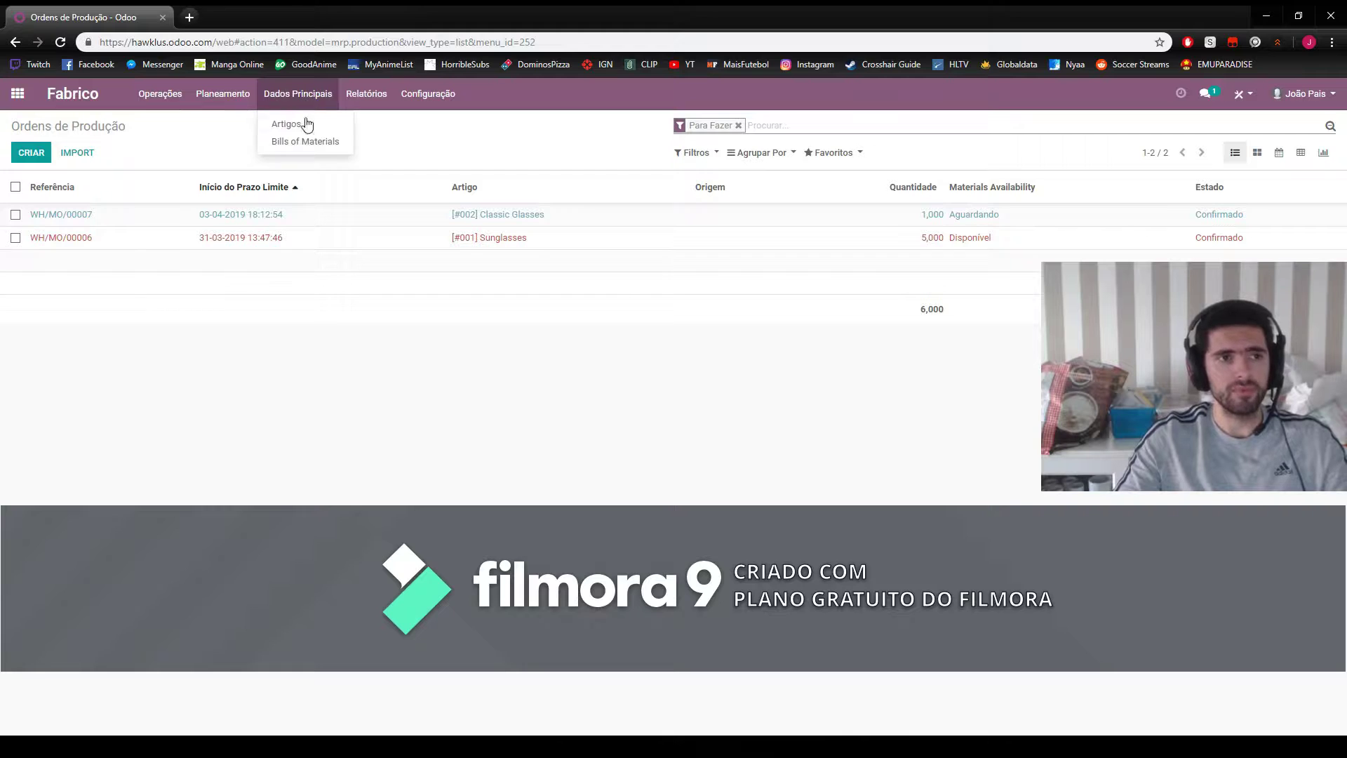
click(313, 146)
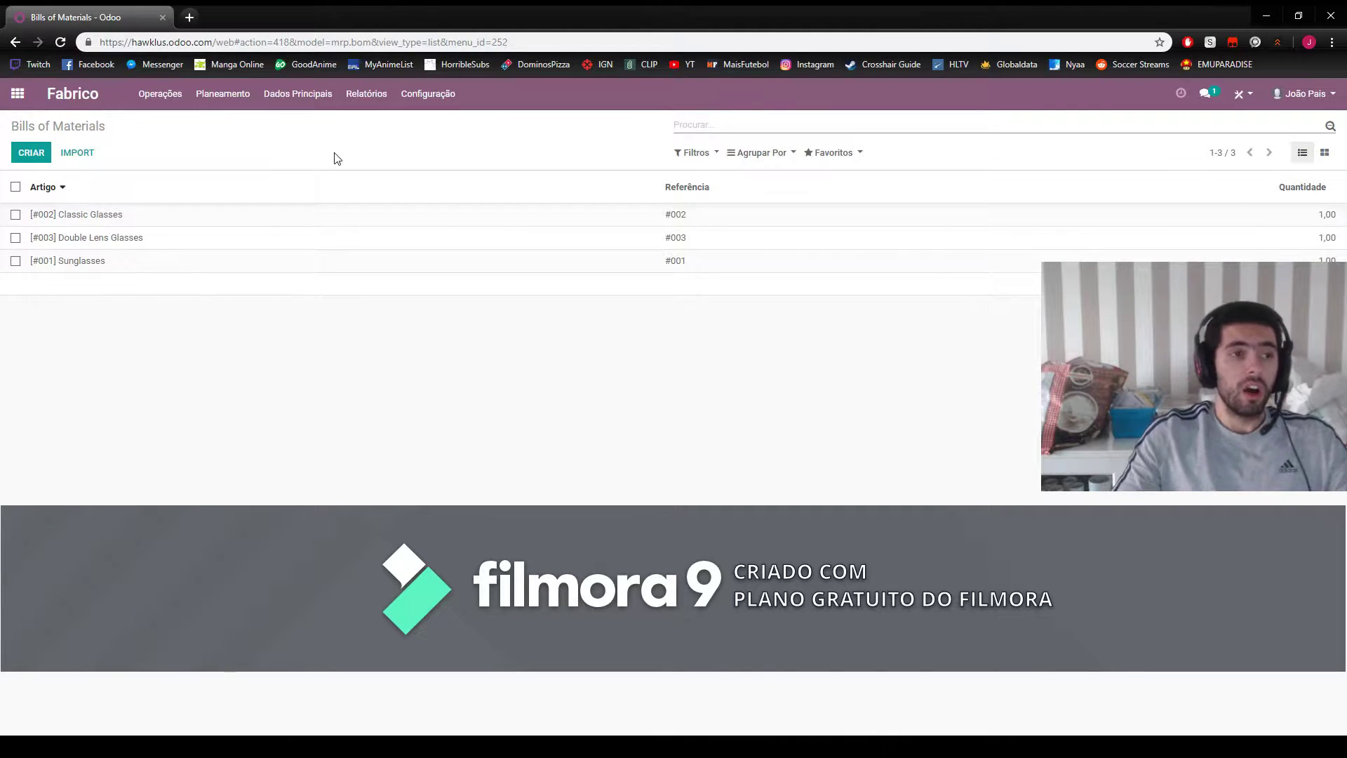
click(117, 219)
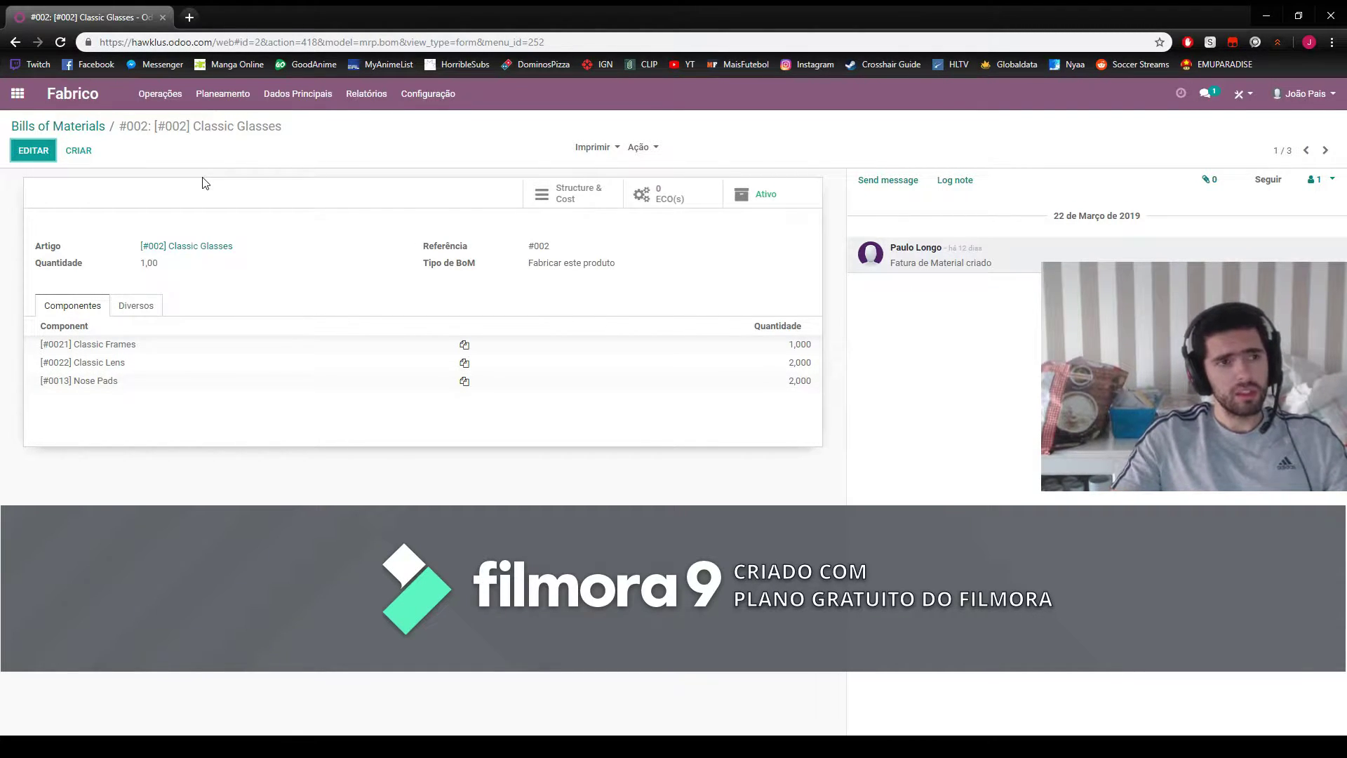
- Open the ESSILOR supplier record in Compra and make it editable to review its details
click(18, 95)
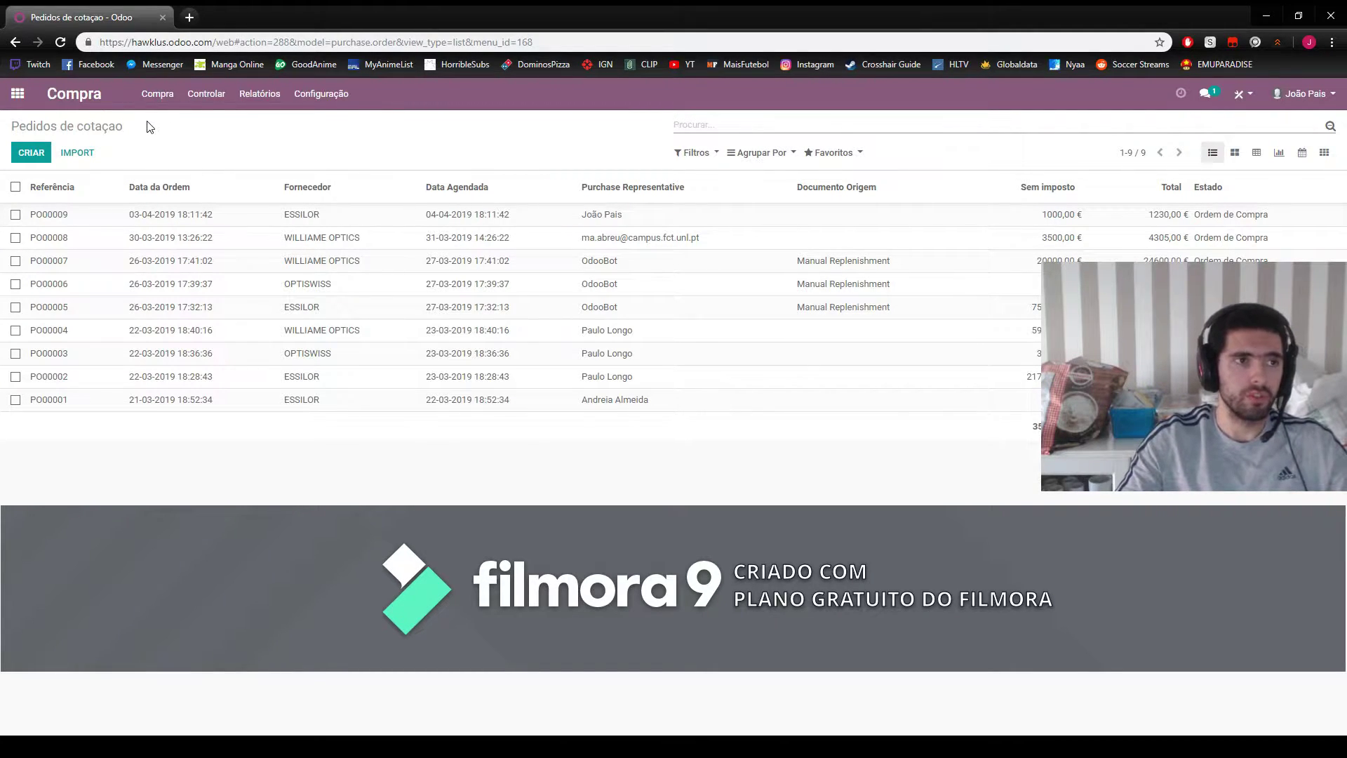
click(177, 96)
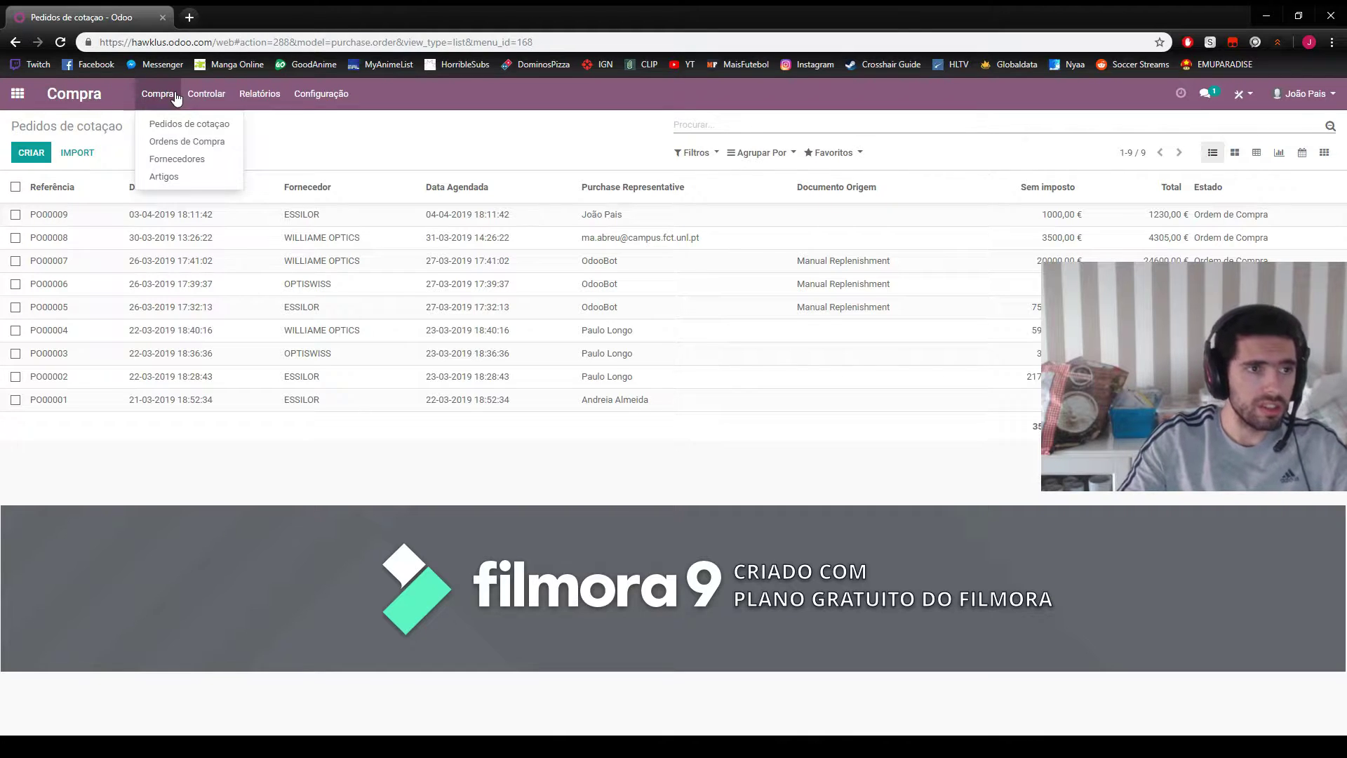
click(193, 163)
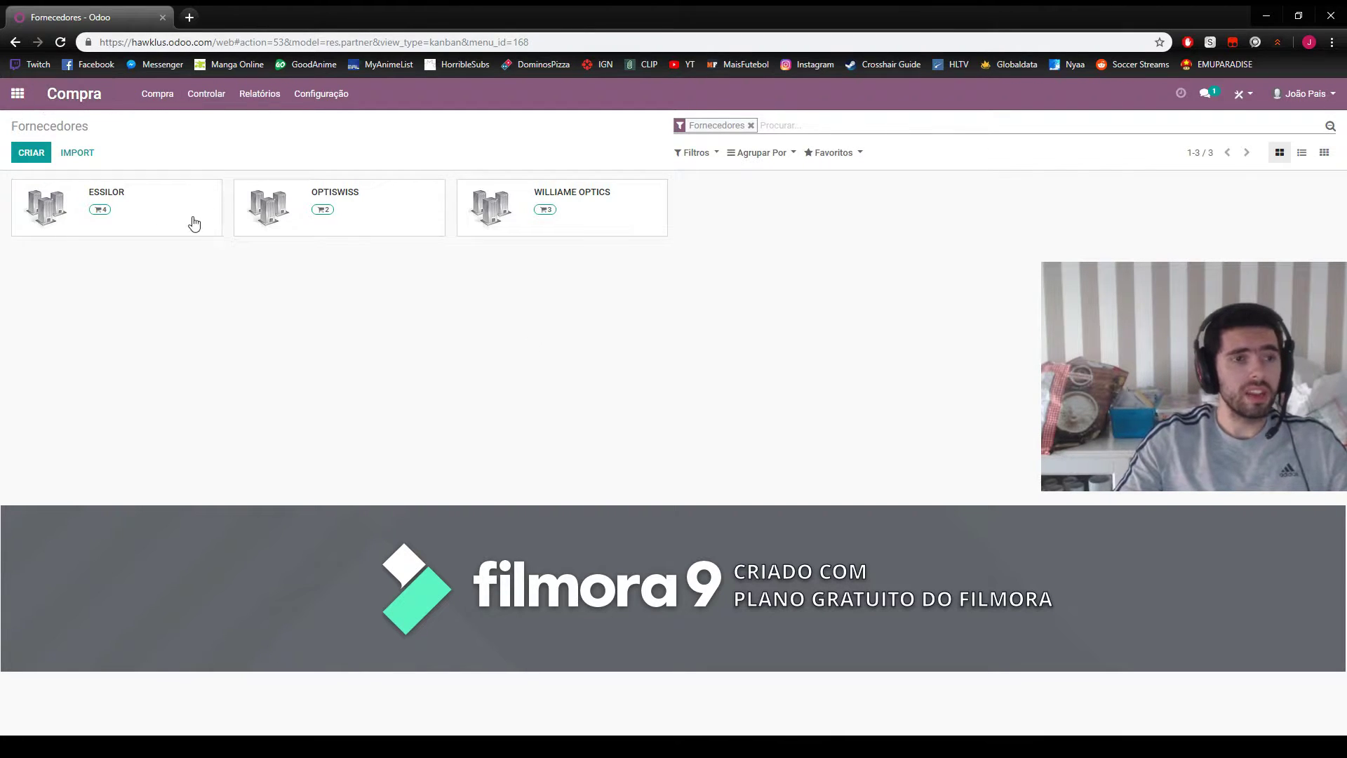
click(84, 206)
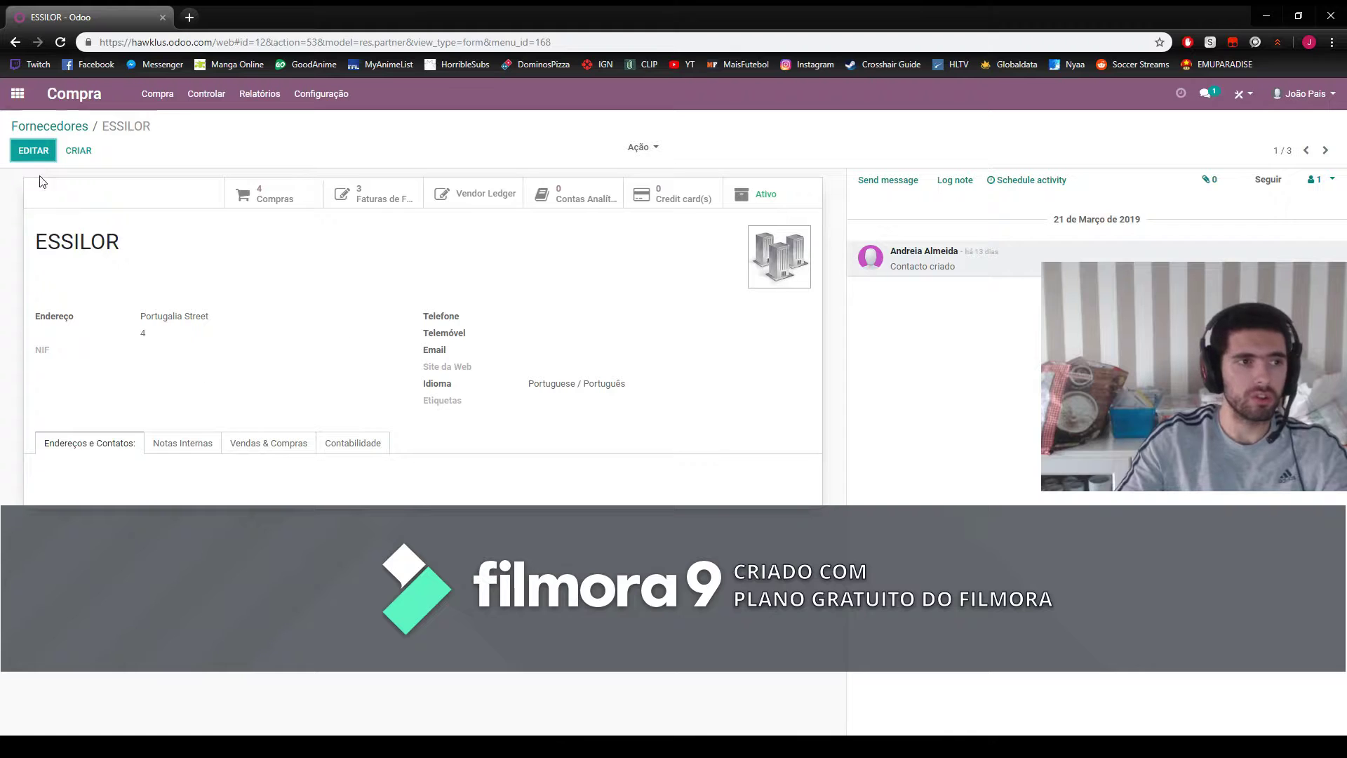
click(33, 150)
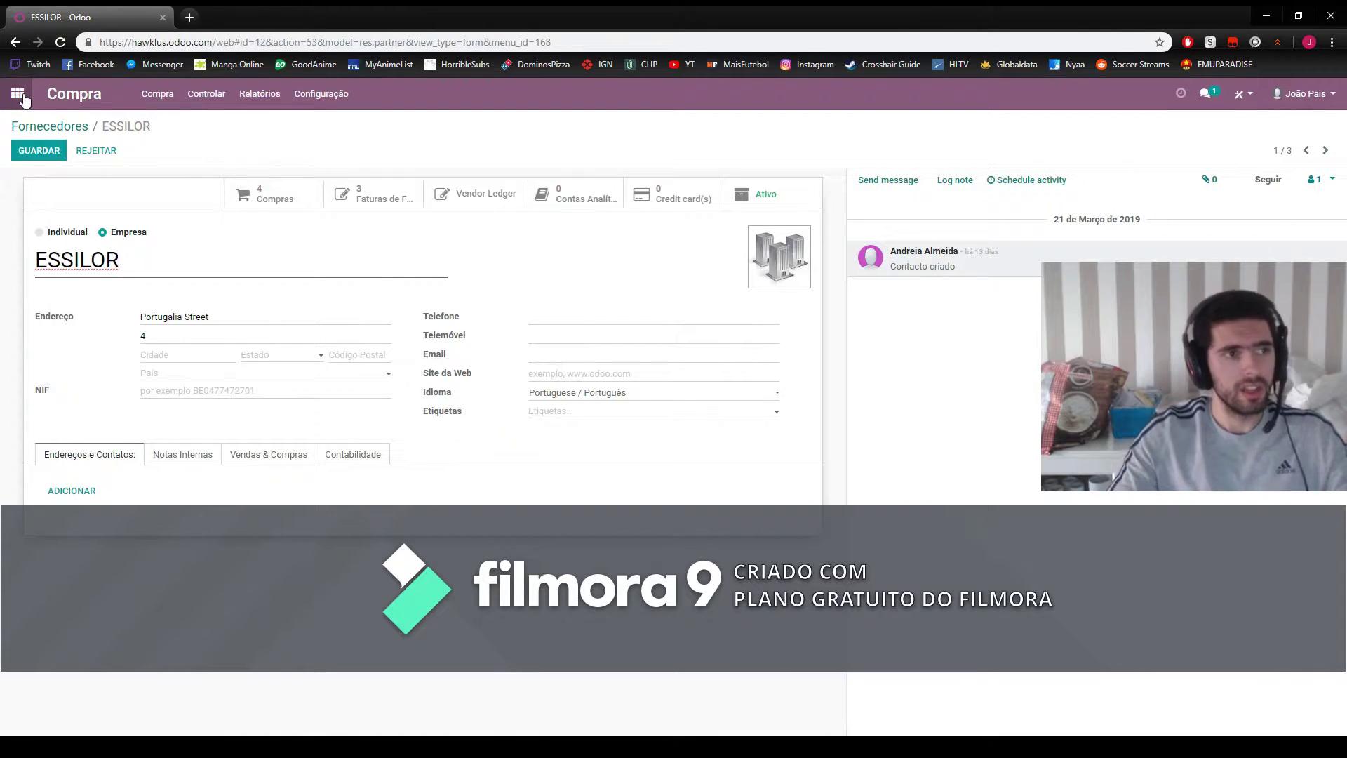
- Start a new quotation request in Compra with ESSILOR as the supplier
click(74, 93)
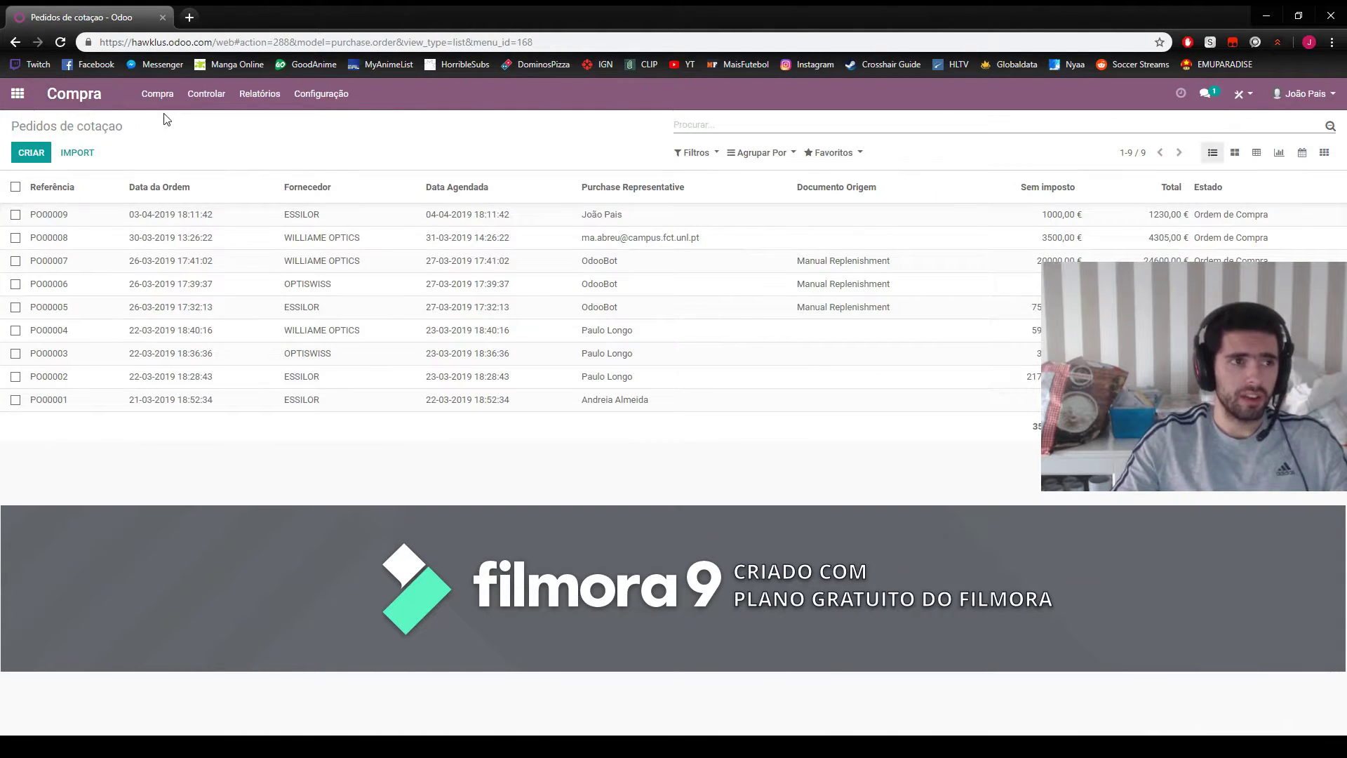
click(33, 152)
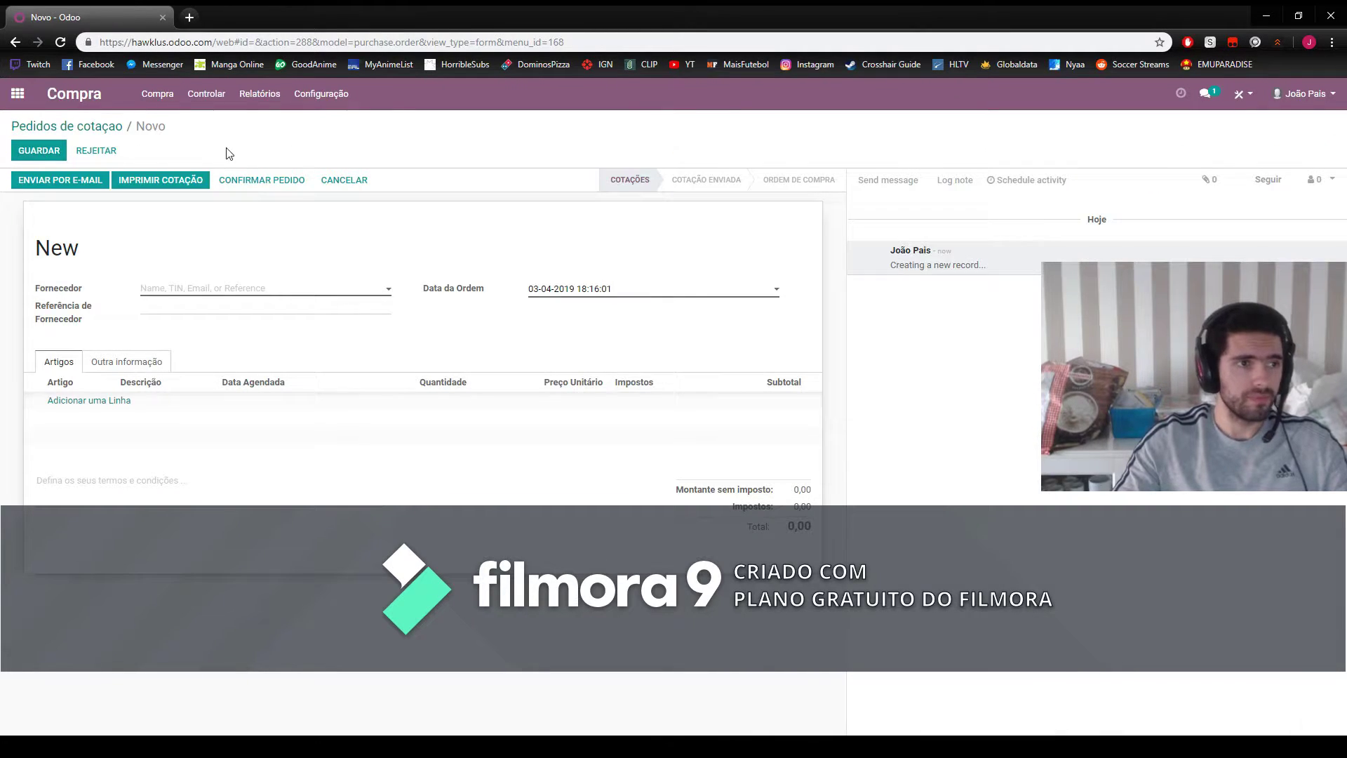
click(368, 290)
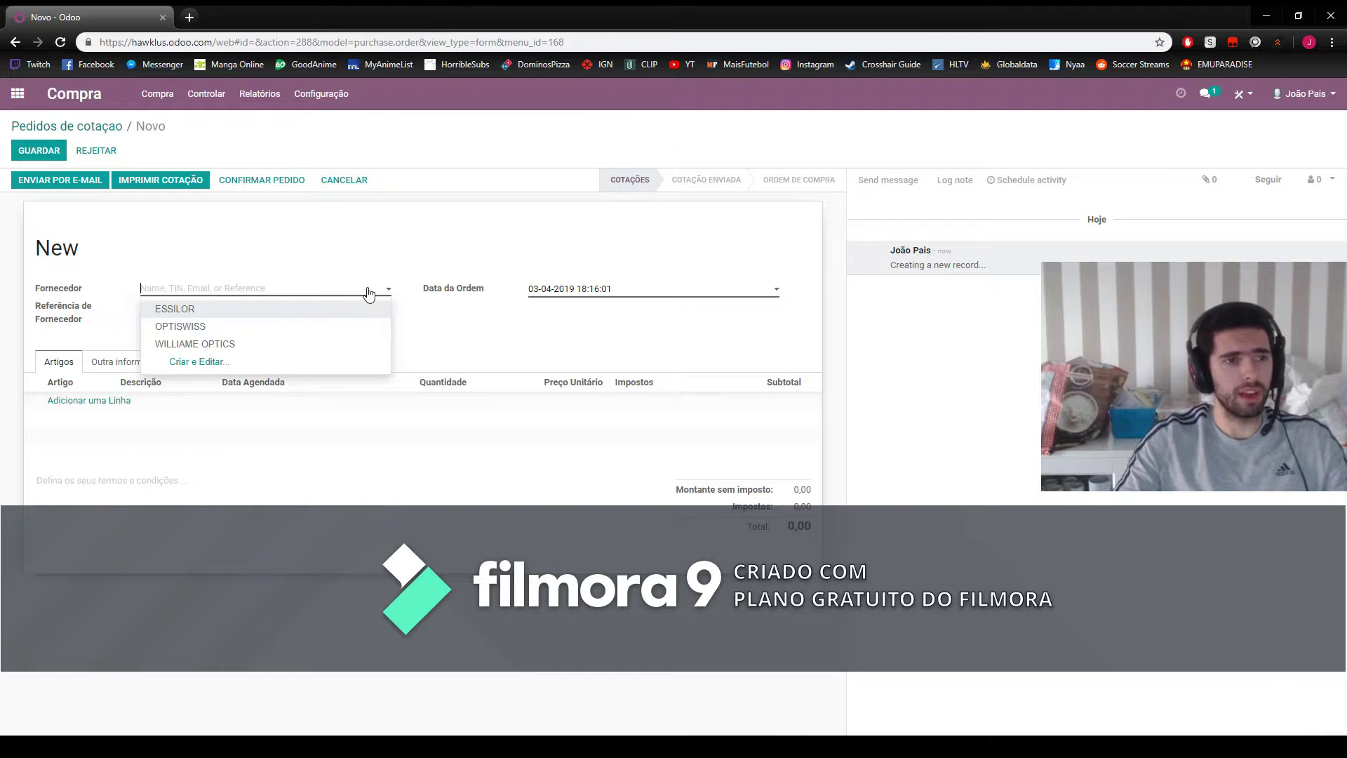
click(199, 309)
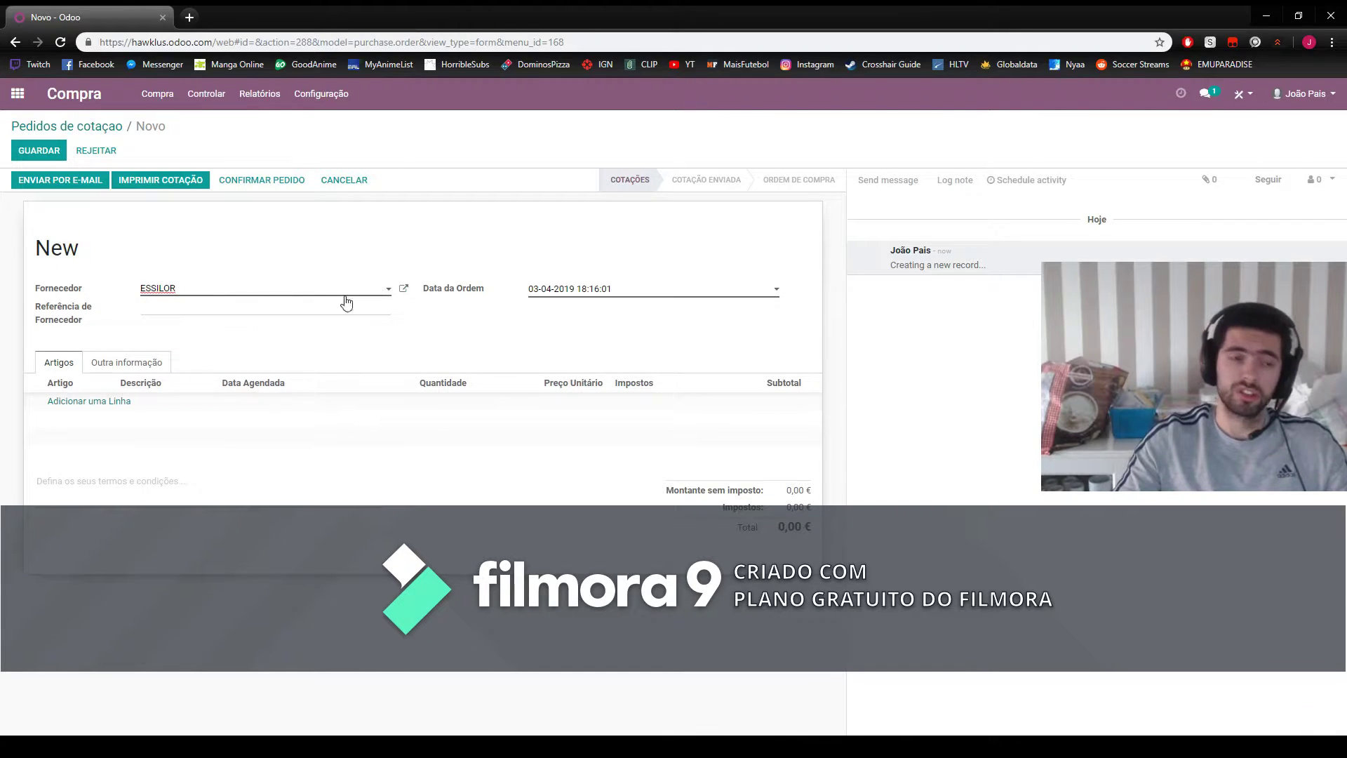
- Add a line for [#0022] Classic Lens to the quotation, keeping its default quantity and price
click(112, 402)
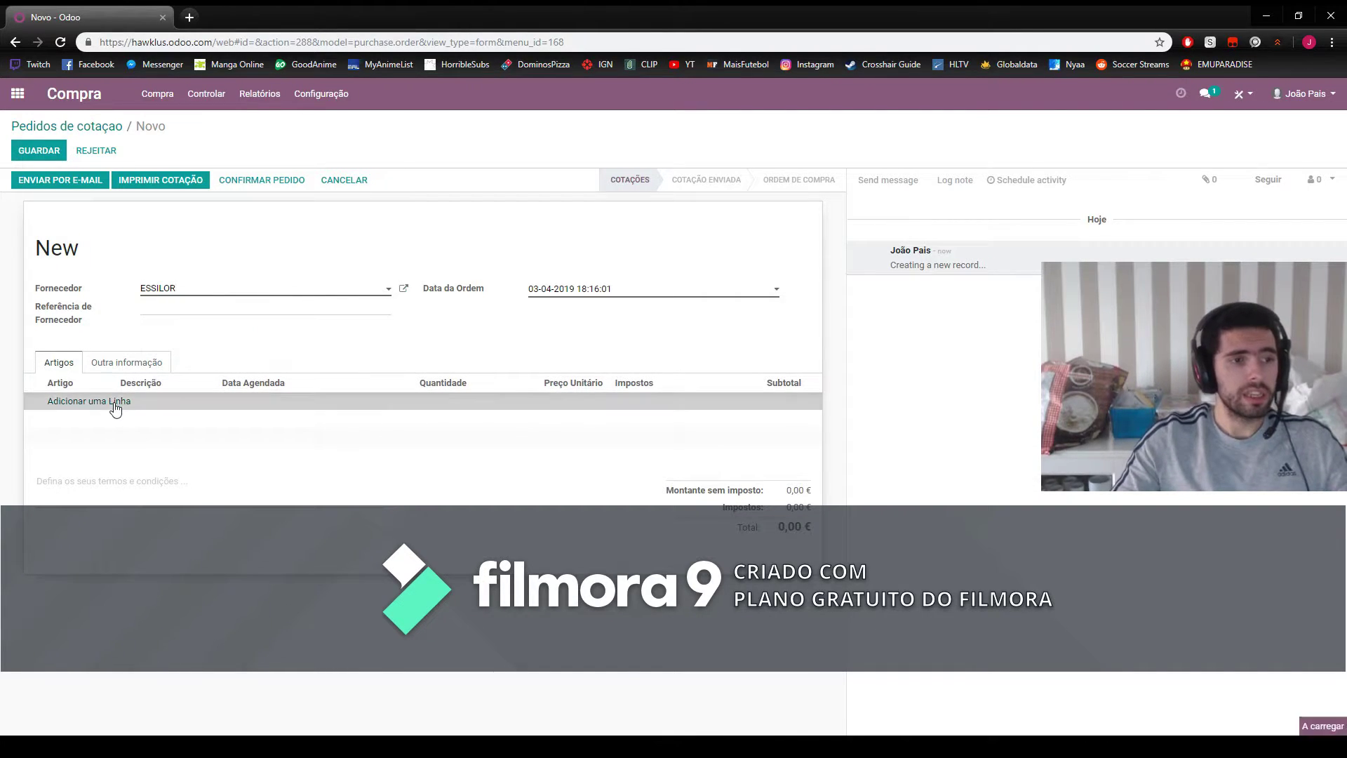
click(98, 405)
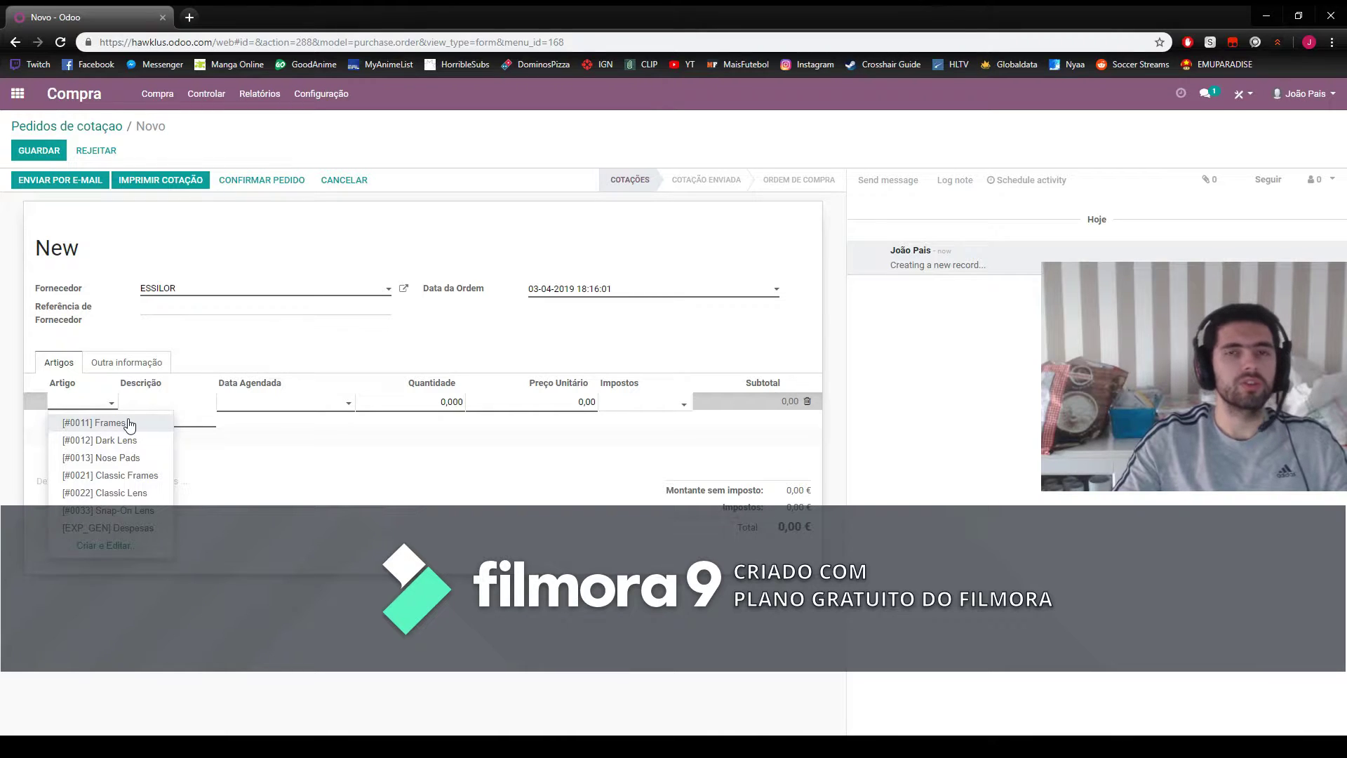
click(144, 494)
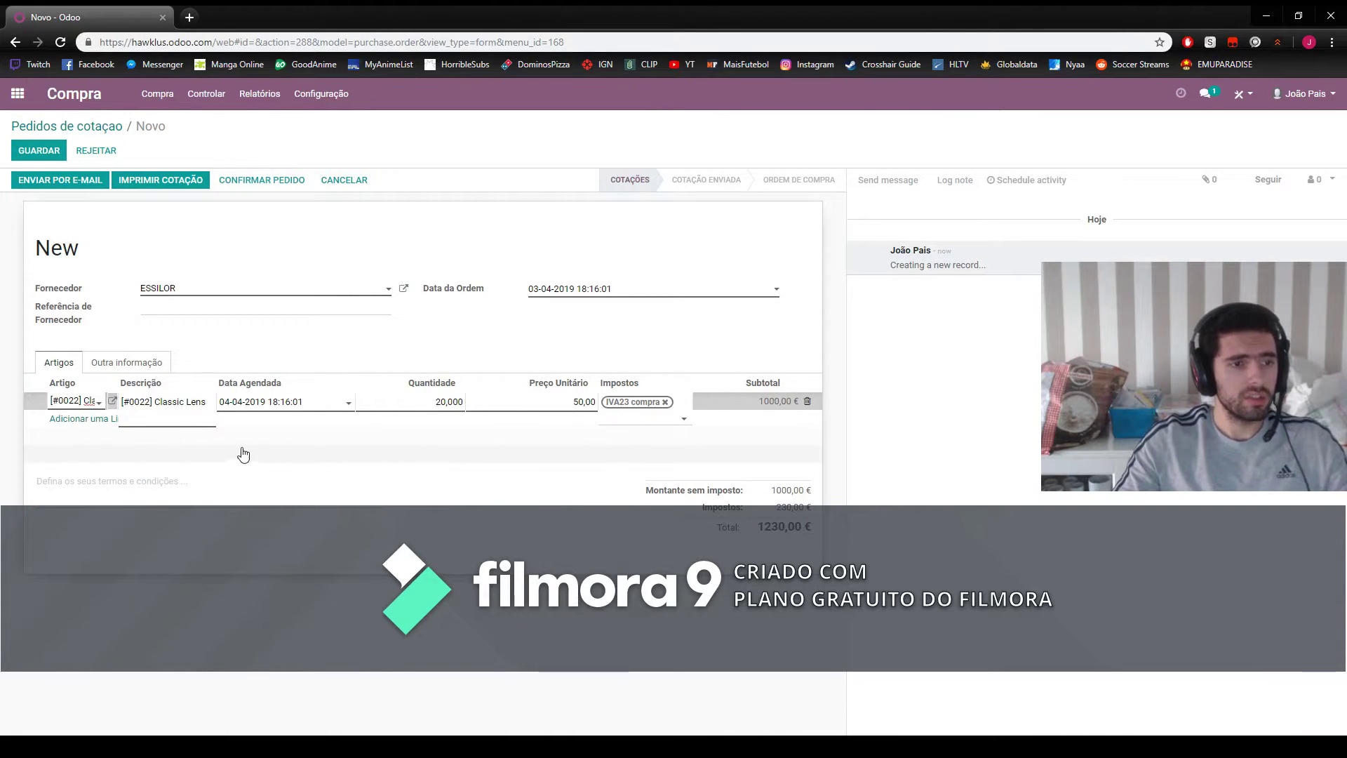
click(514, 474)
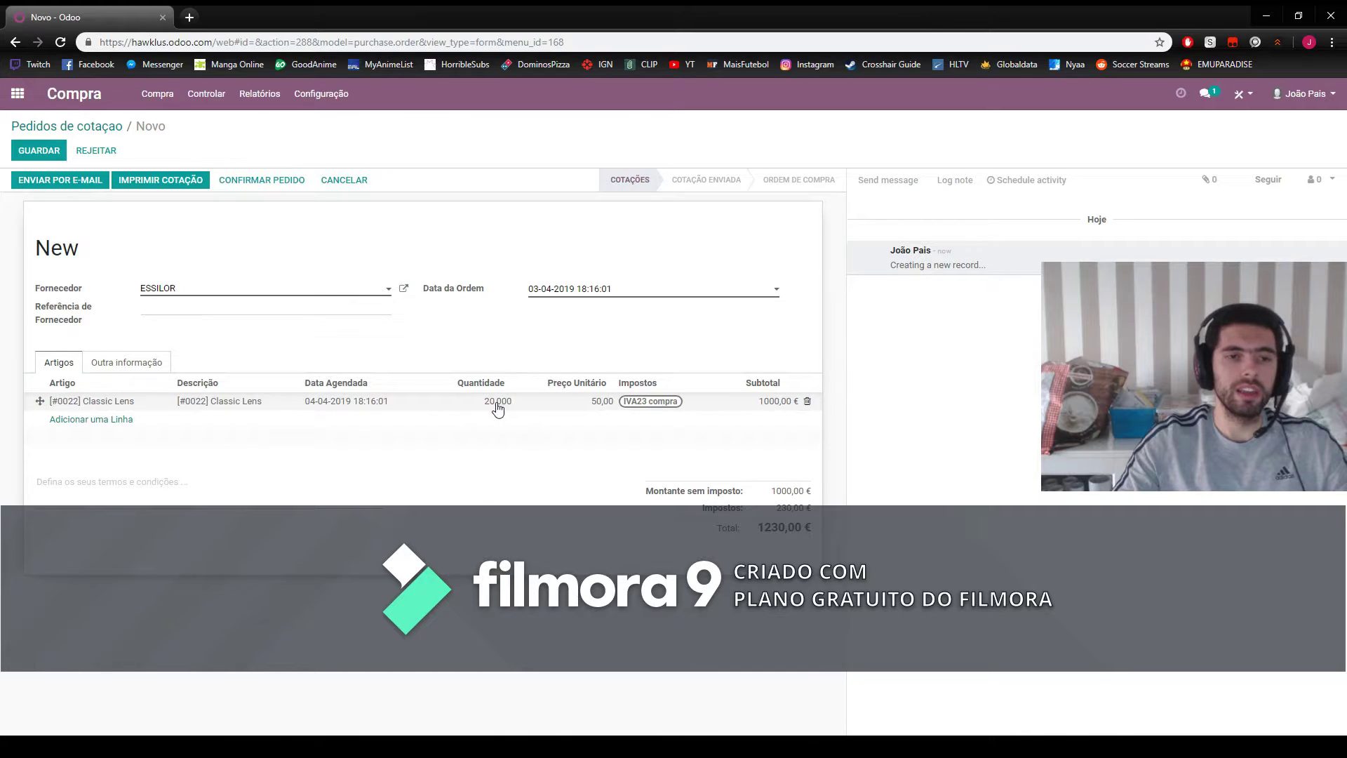
- Confirm the quotation as a purchase order and receive all its items by validating an immediate transfer
click(267, 181)
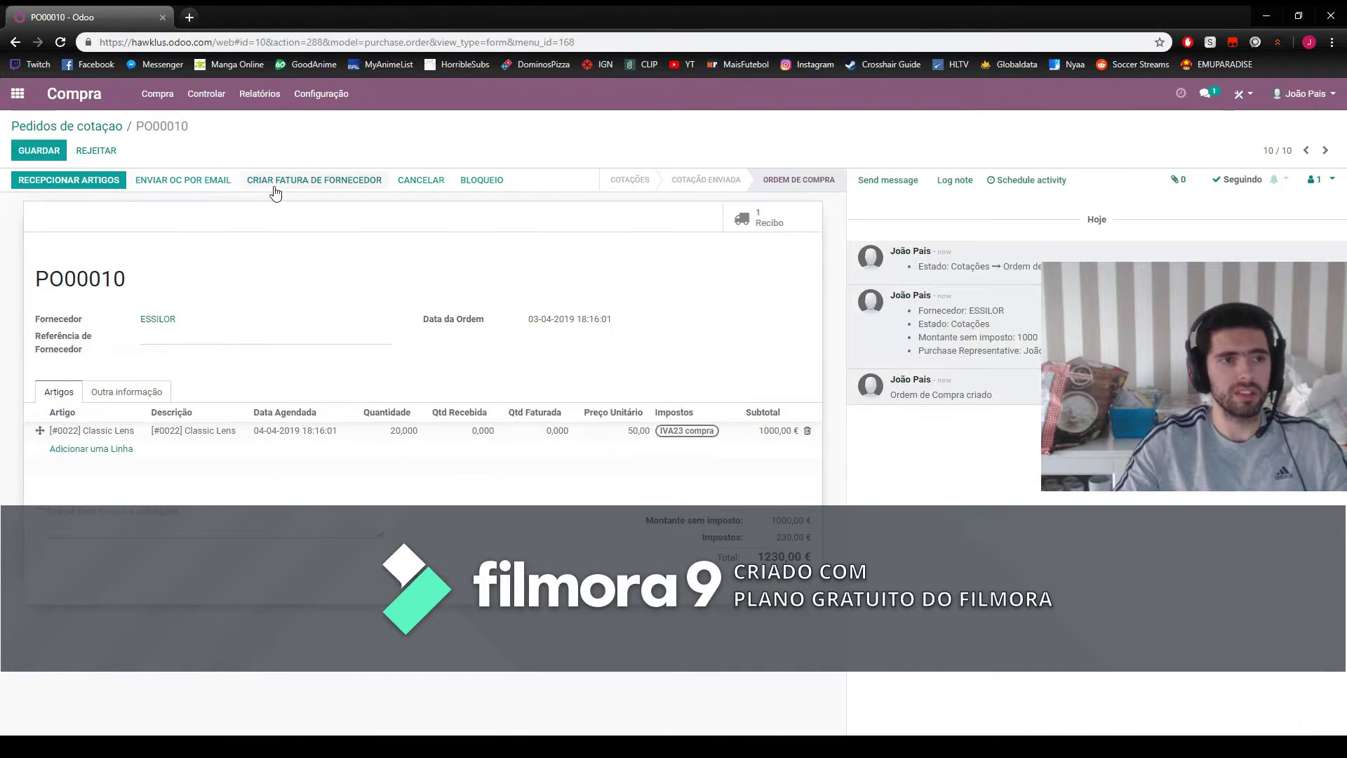
click(80, 183)
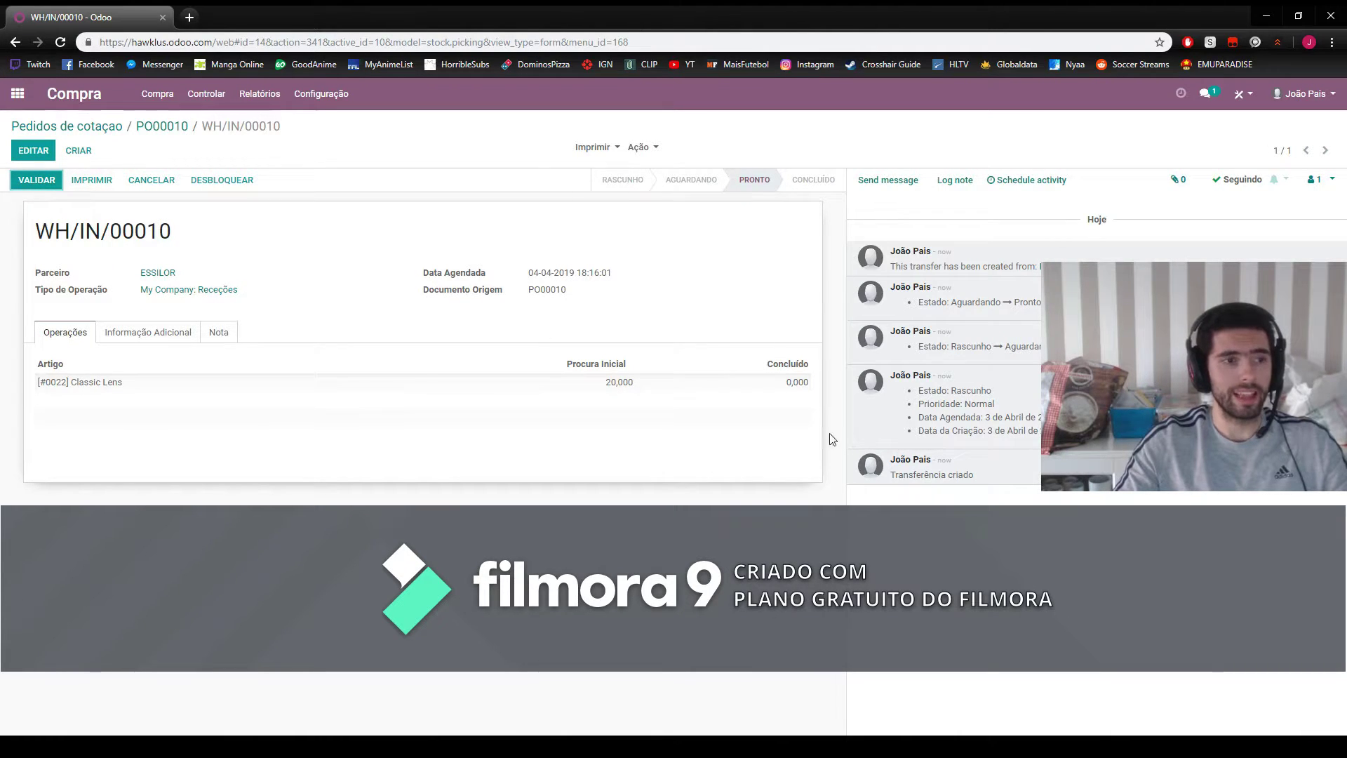
click(35, 184)
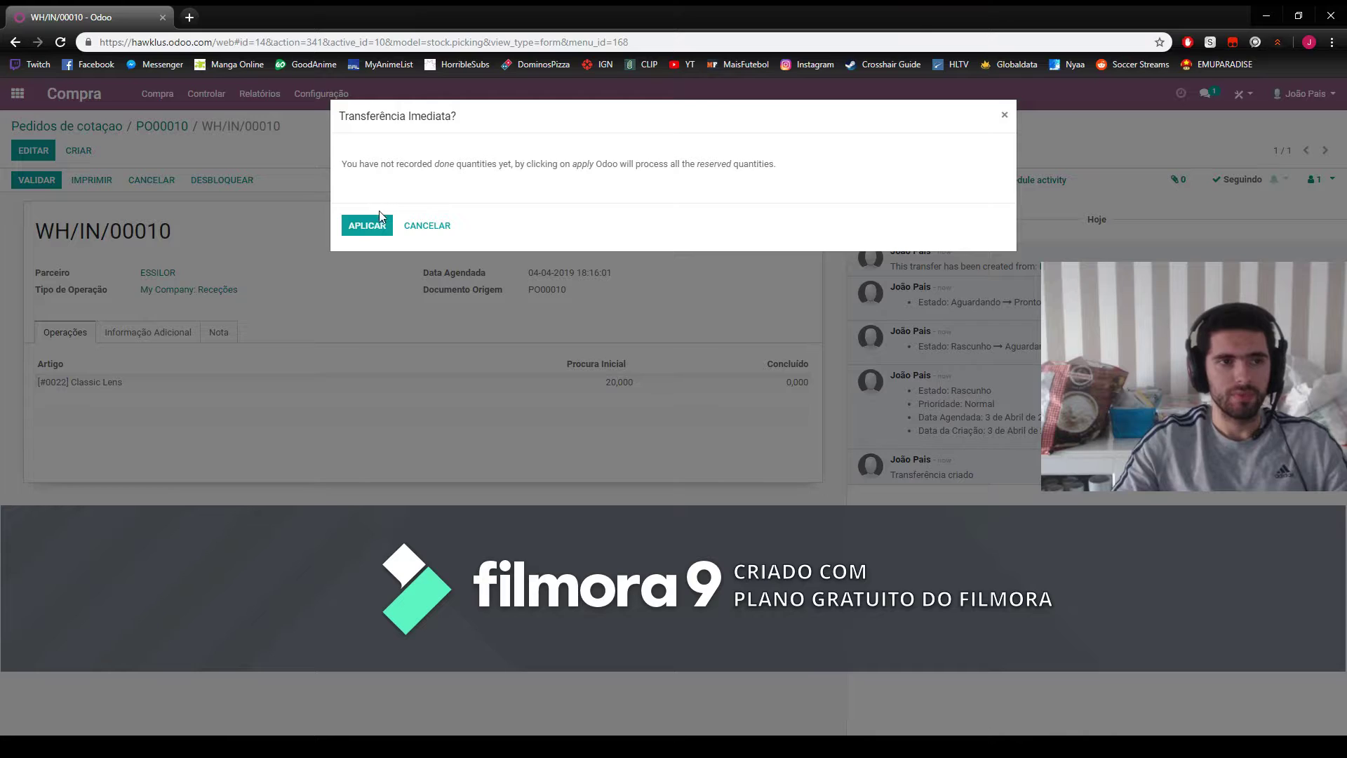
click(366, 225)
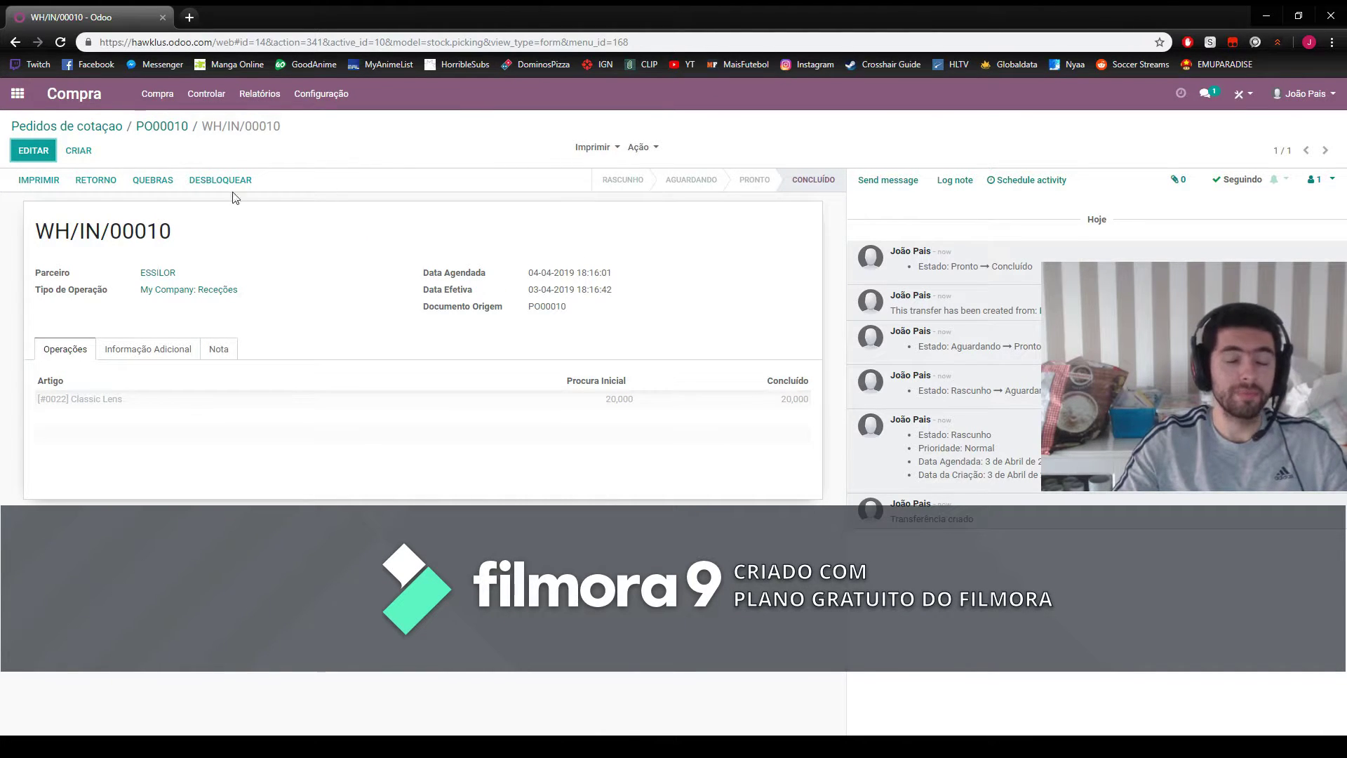
click(15, 96)
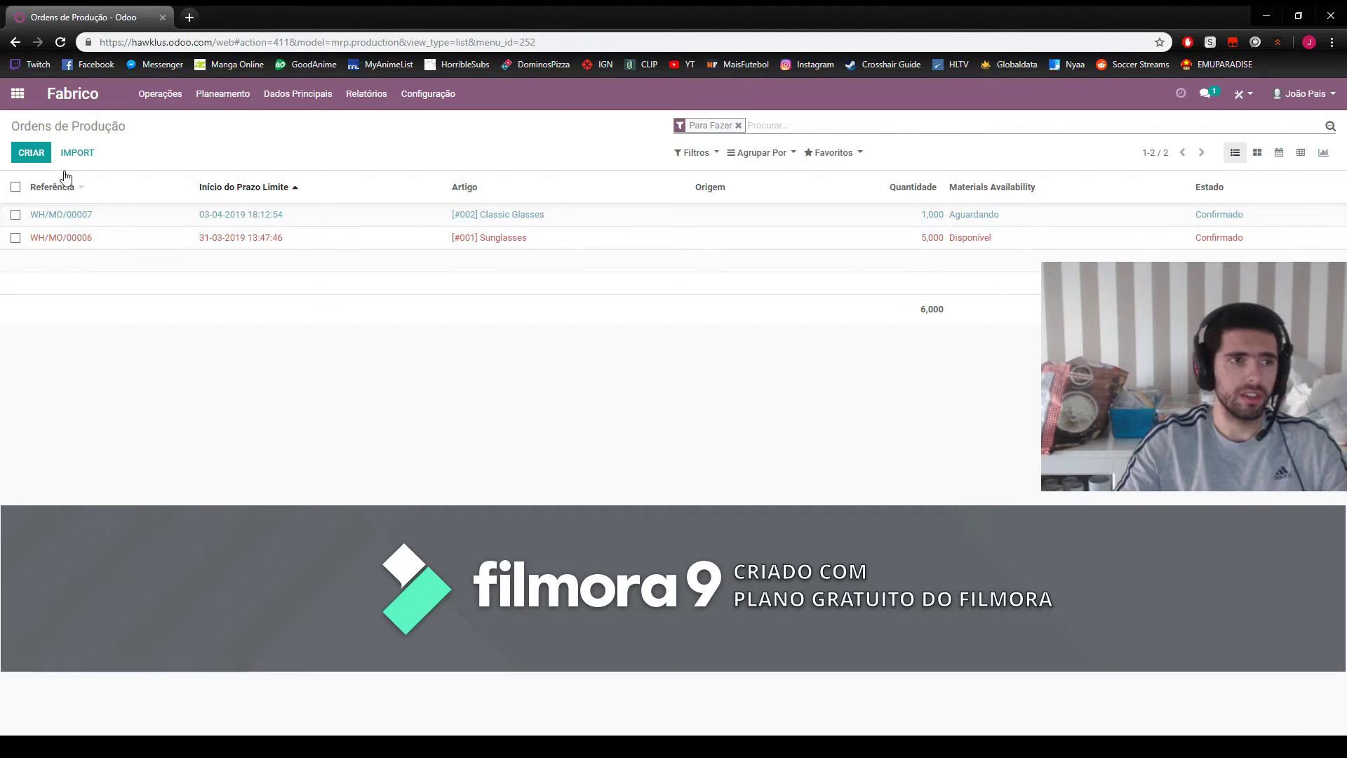
click(32, 154)
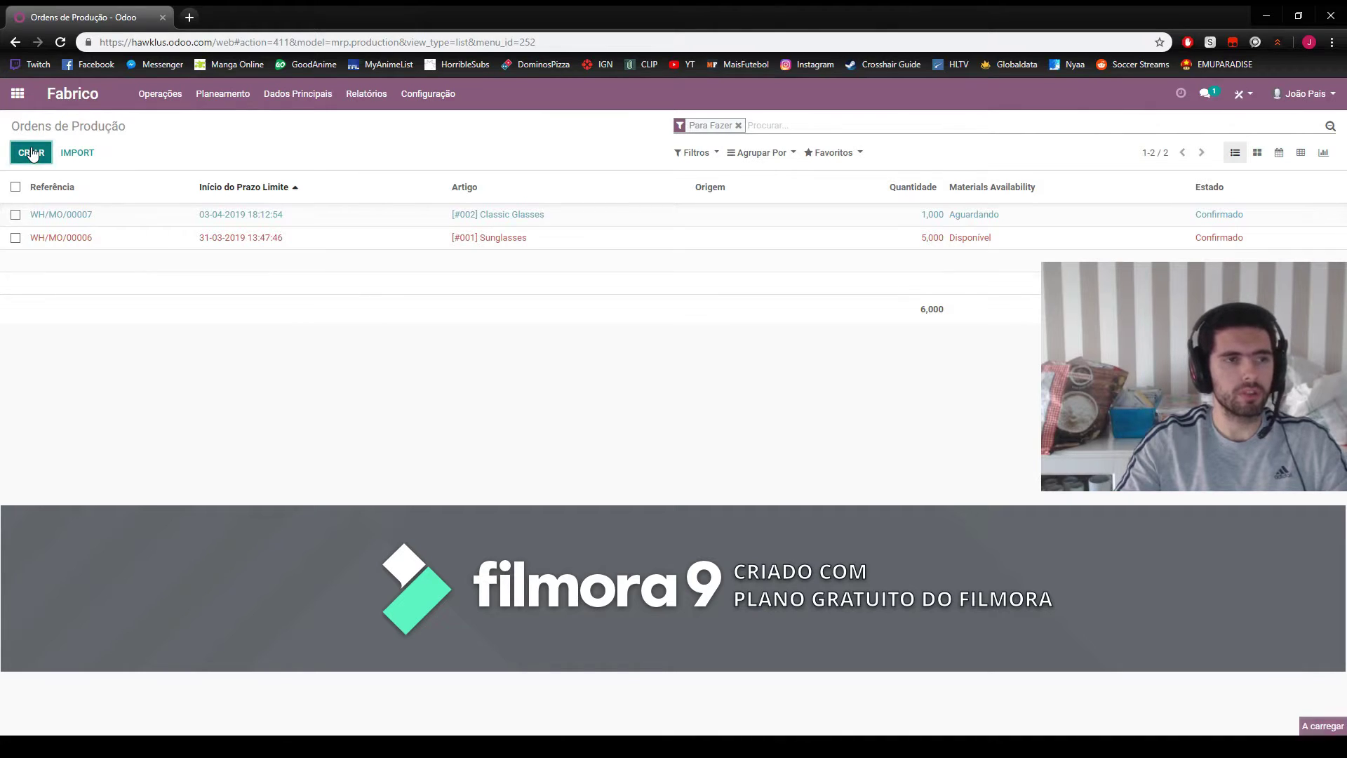
click(388, 276)
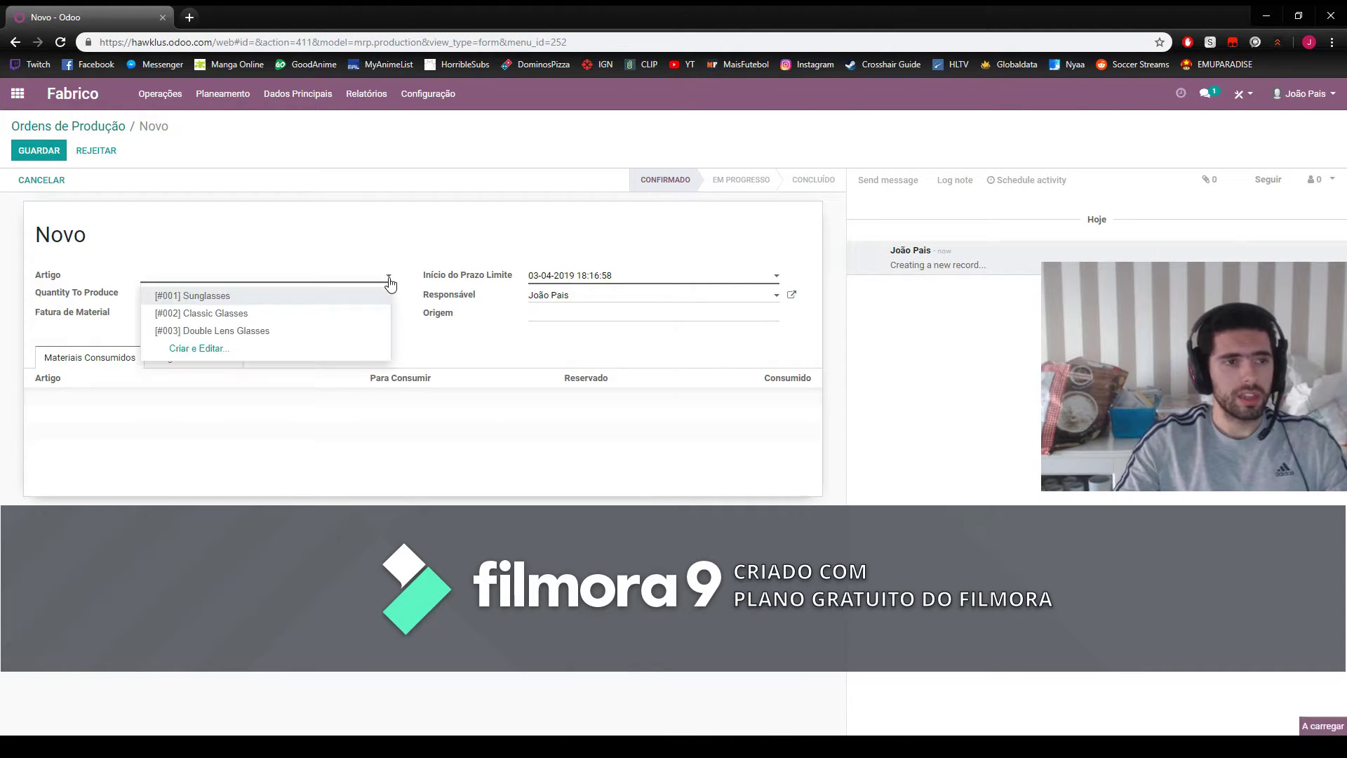
click(258, 313)
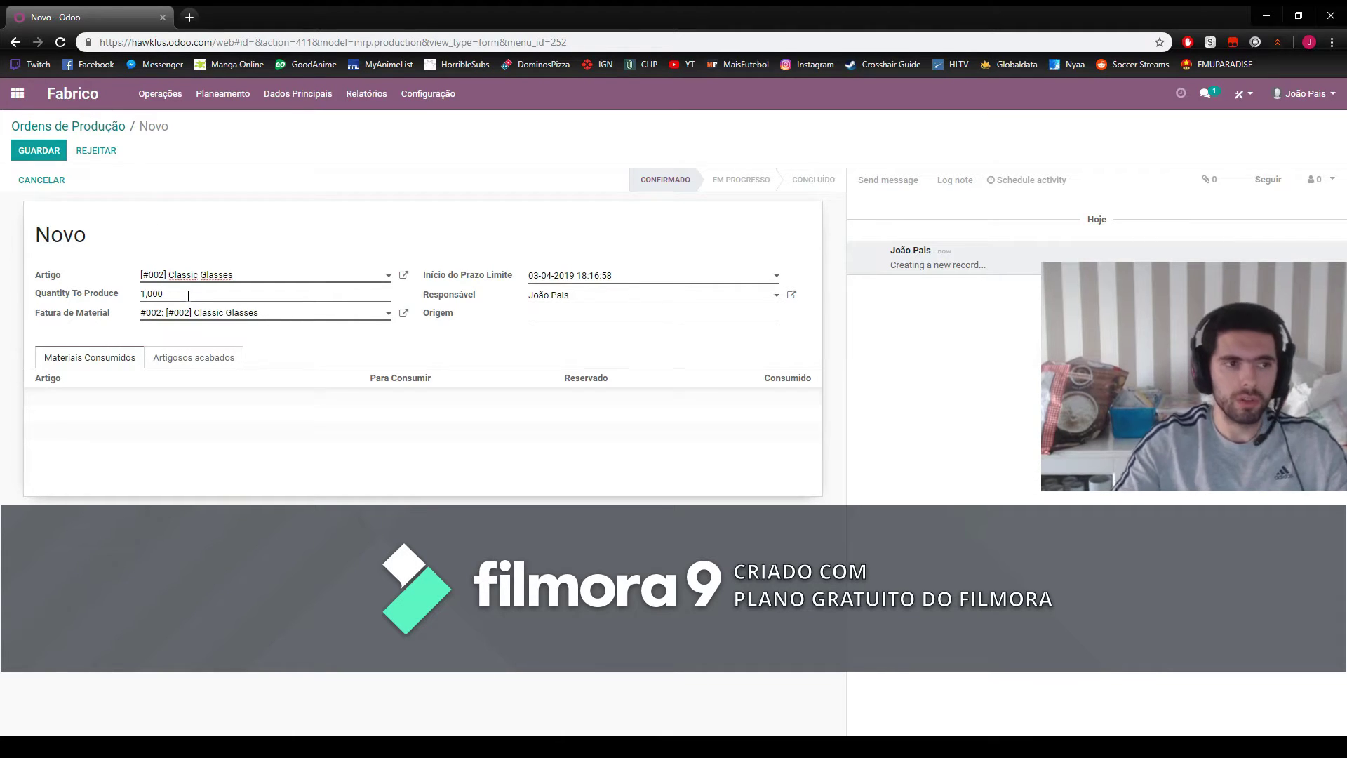
drag(188, 295, 120, 294)
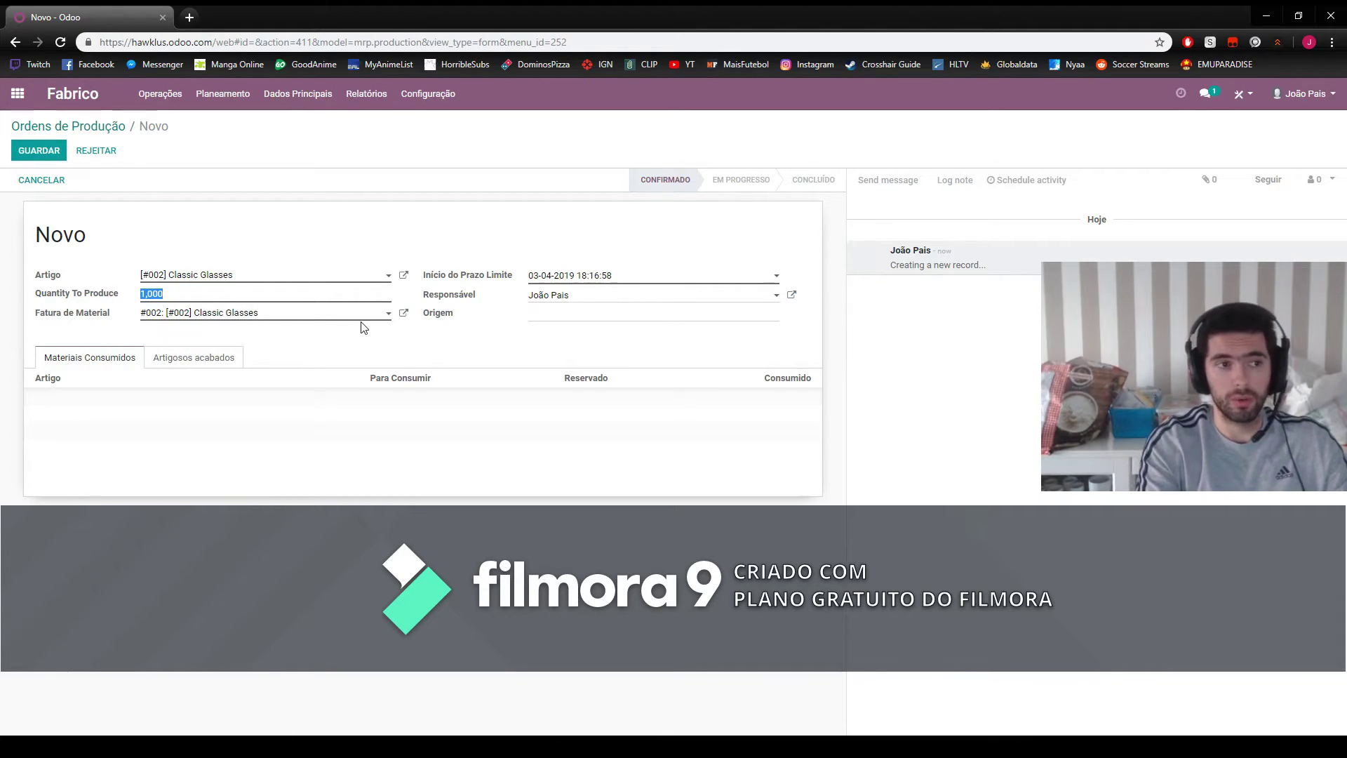
key(BackSpace)
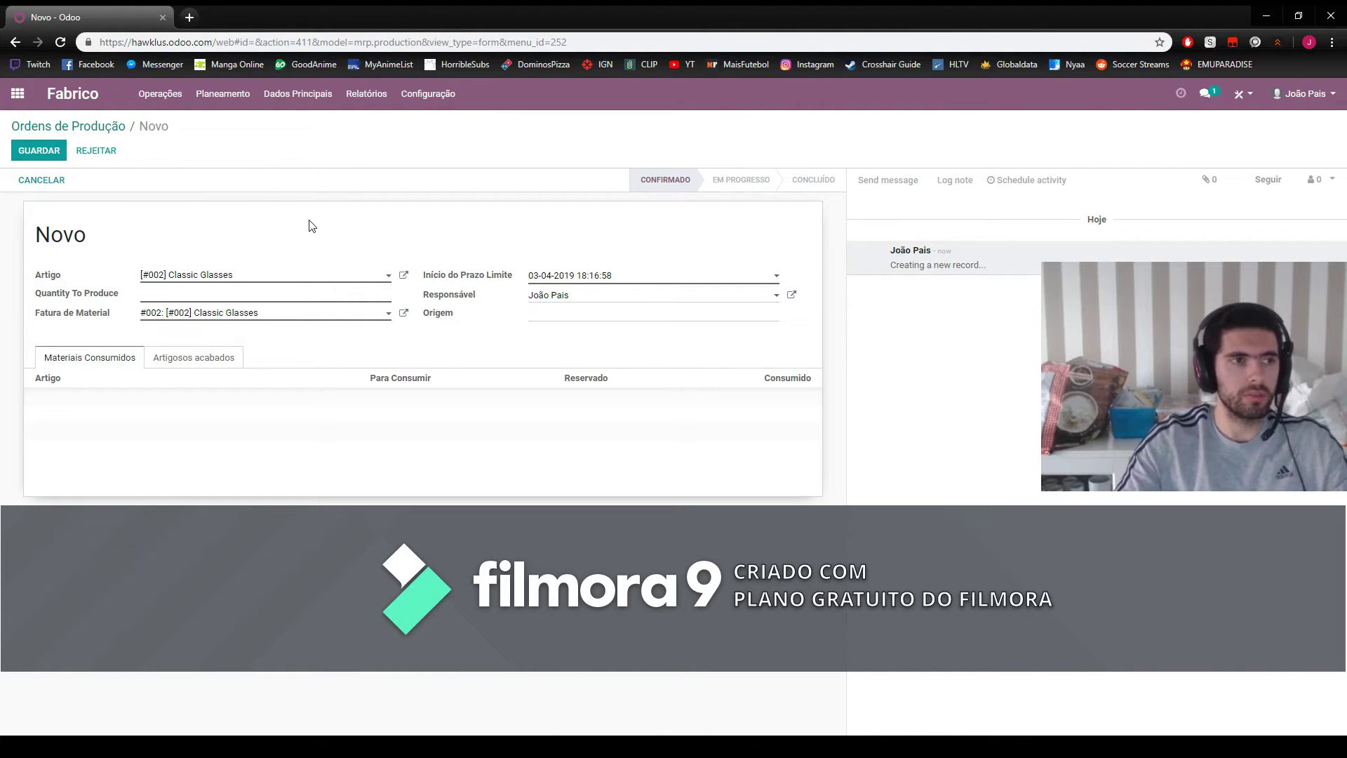
click(19, 98)
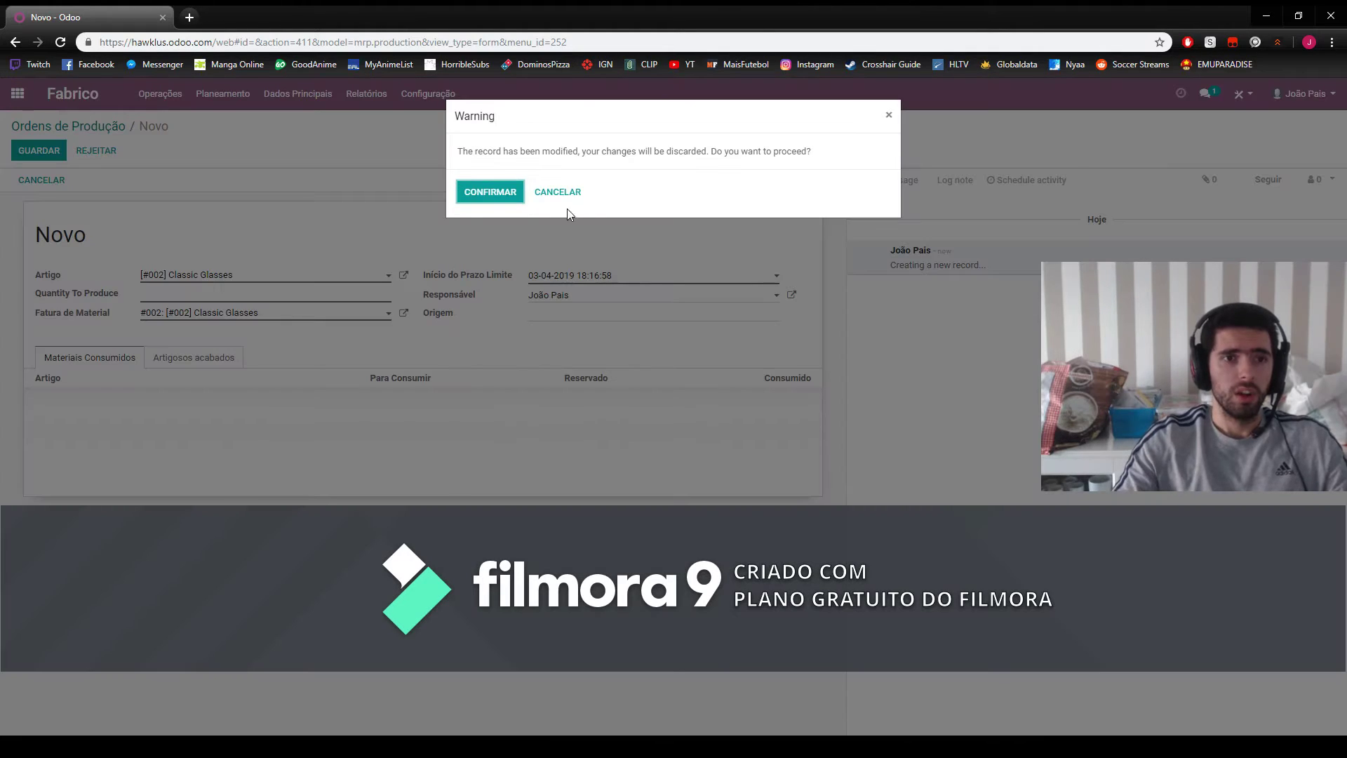
click(490, 192)
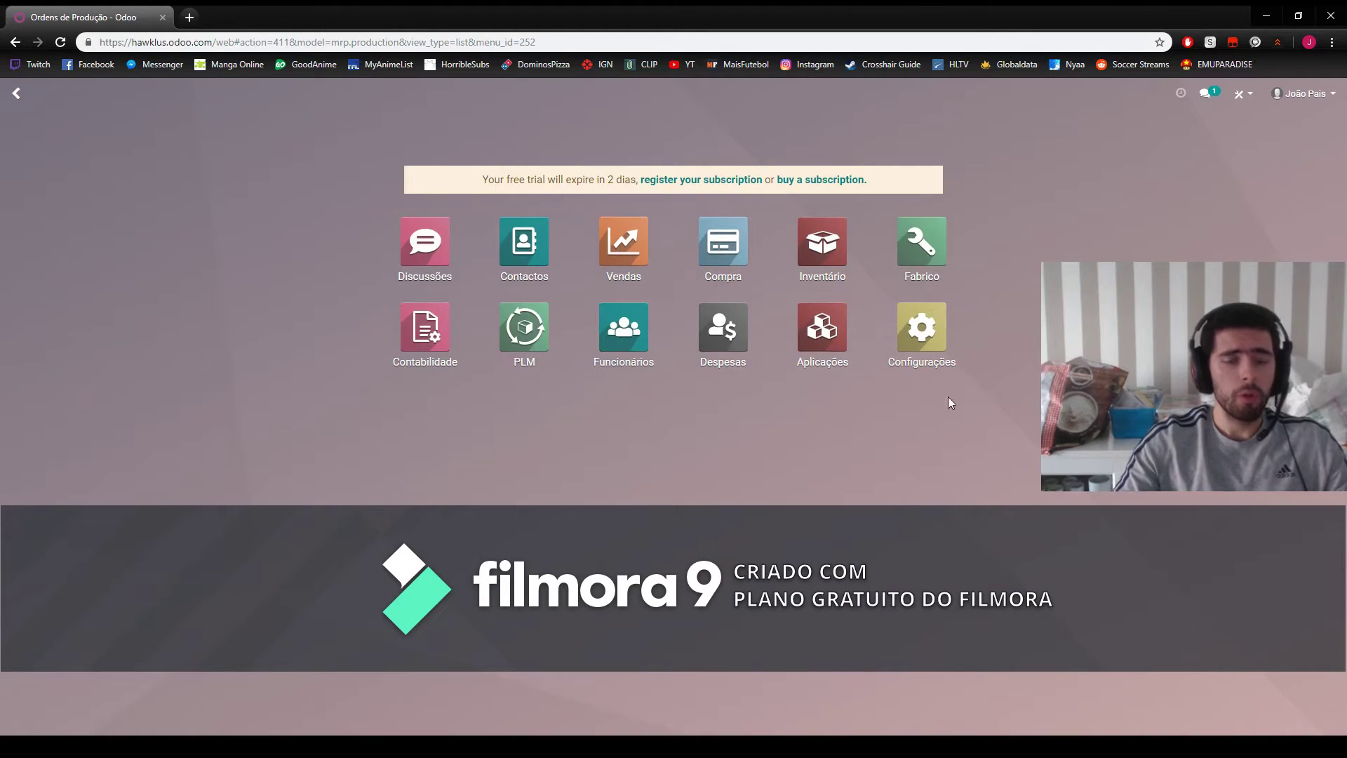
- Open the Grand Optical customer record in Vendas, review its editable details and save it
click(629, 239)
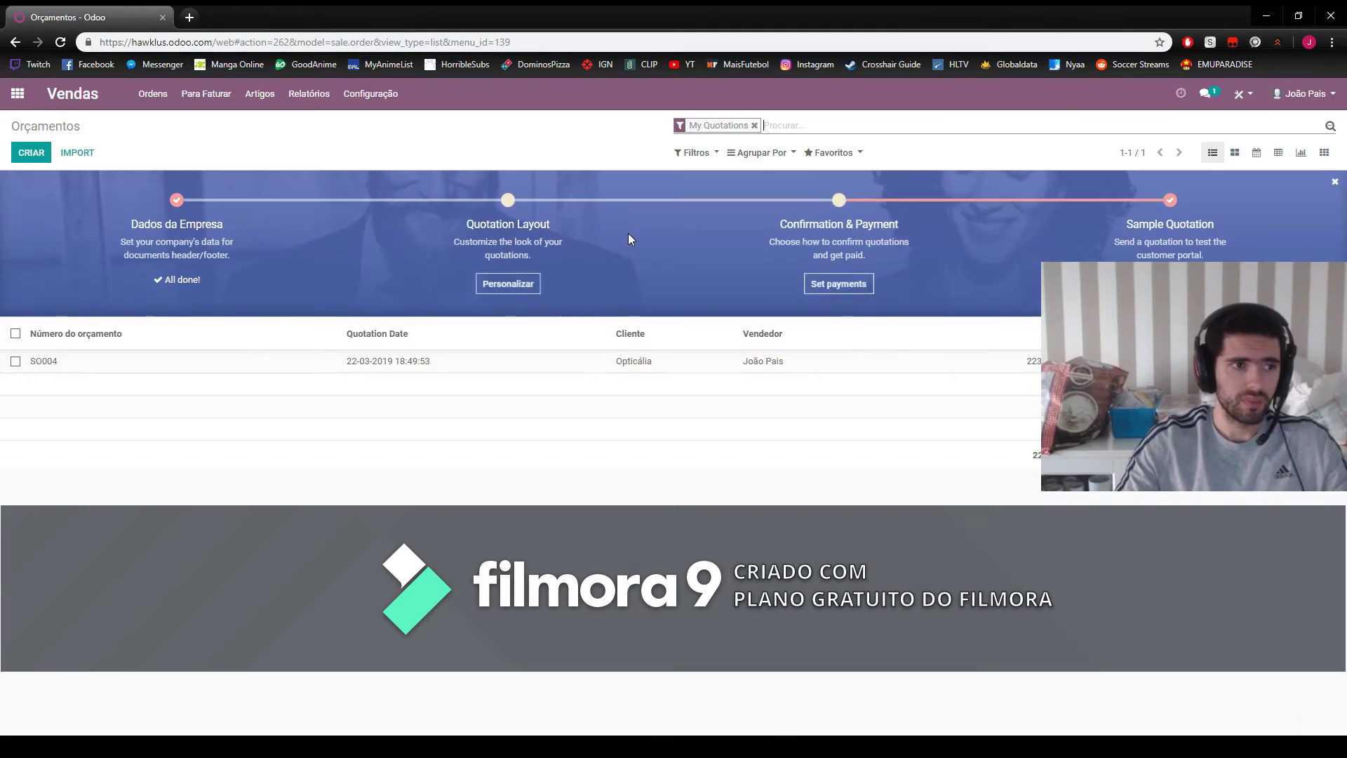
click(155, 98)
click(175, 174)
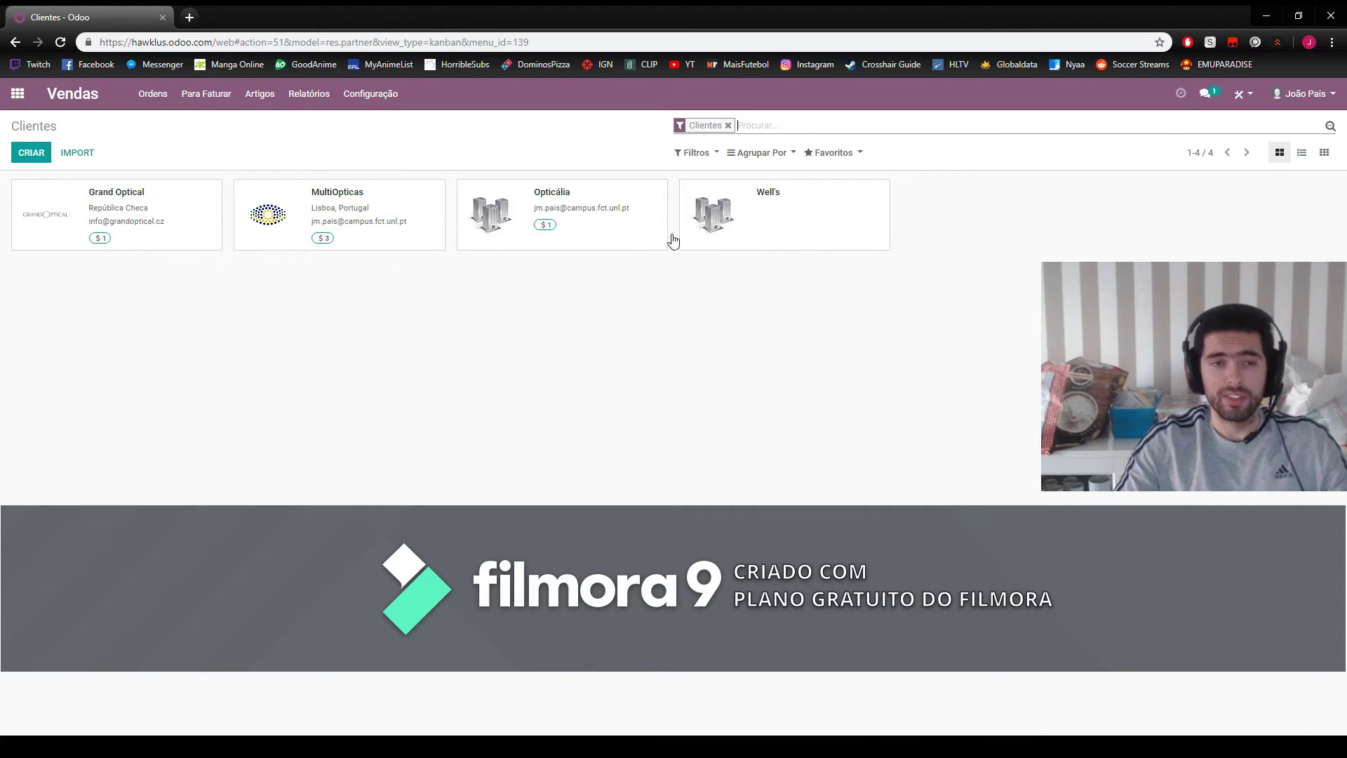
click(158, 223)
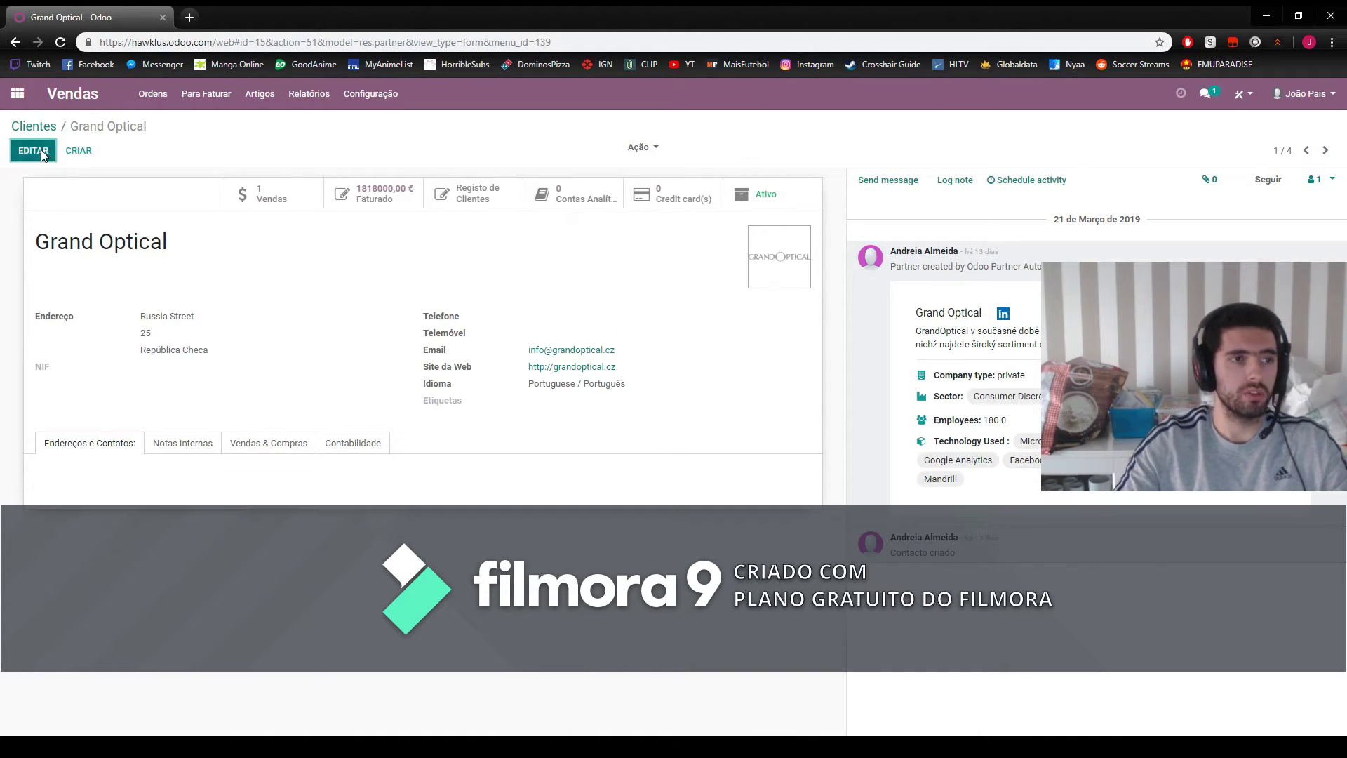
click(33, 151)
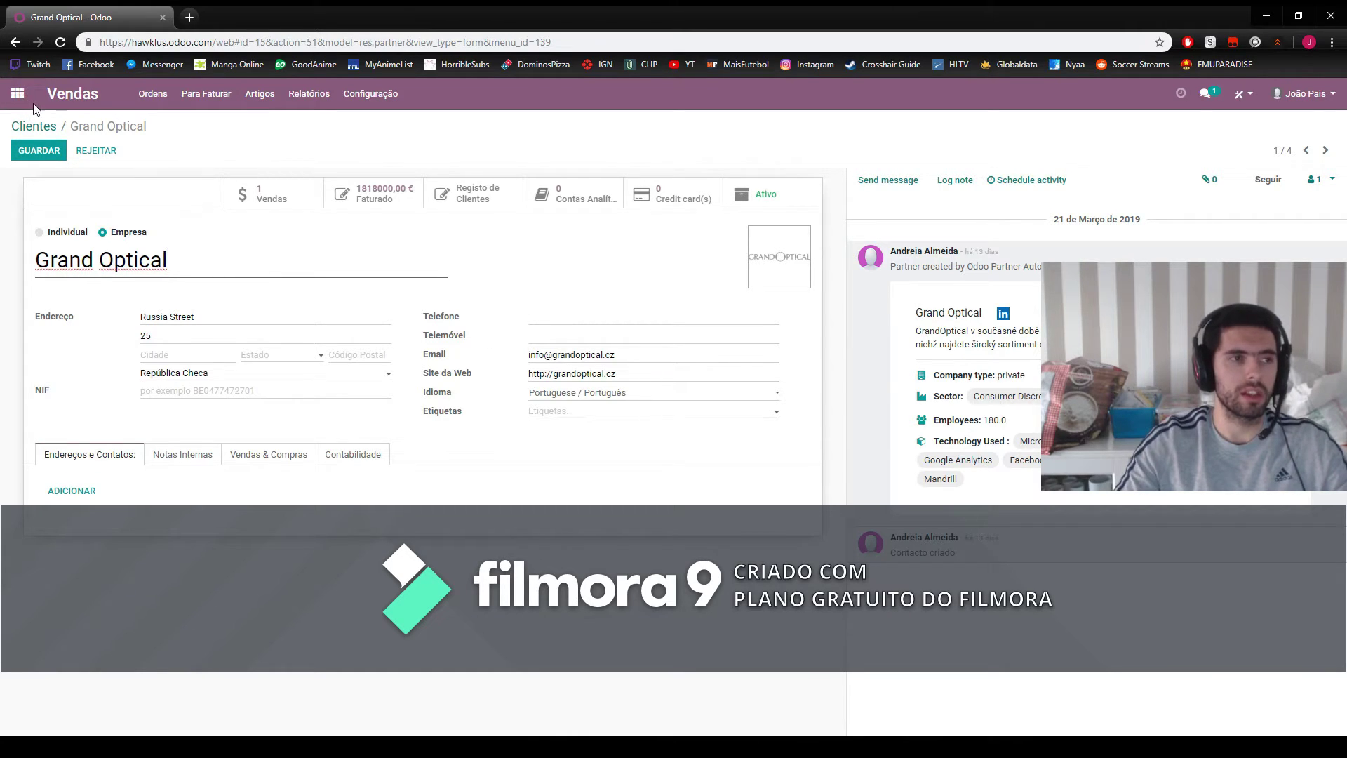
click(38, 151)
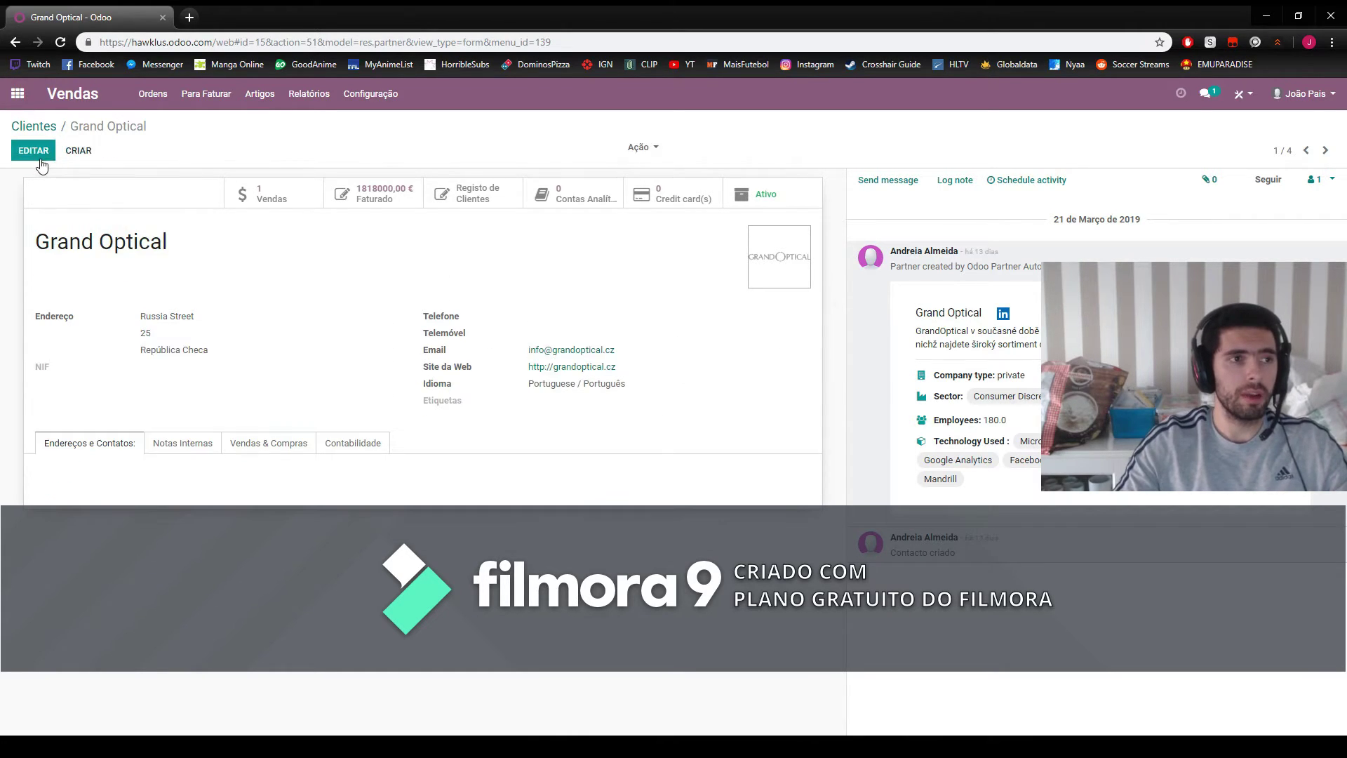
- Examine the bank journal's general ledger balance in the Contabilidade overview and return to the app list
click(70, 103)
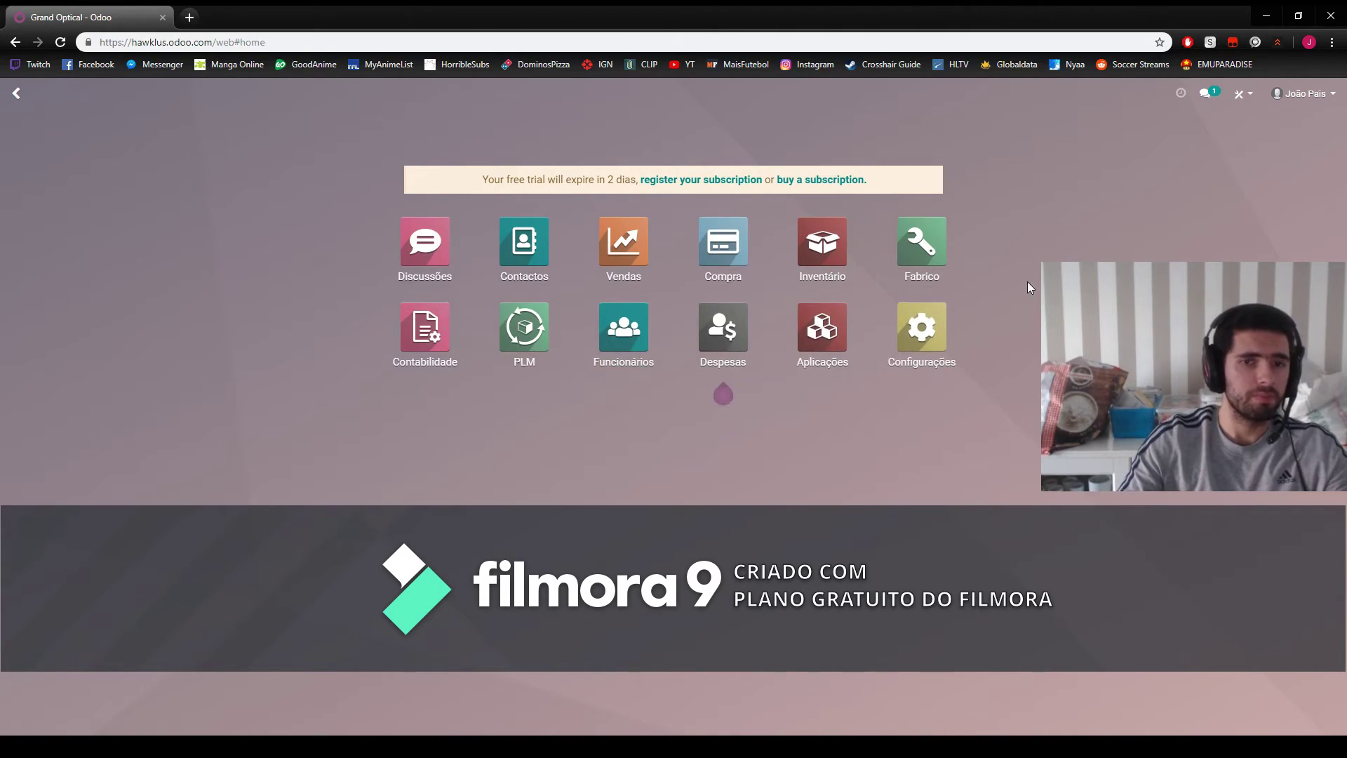
click(426, 328)
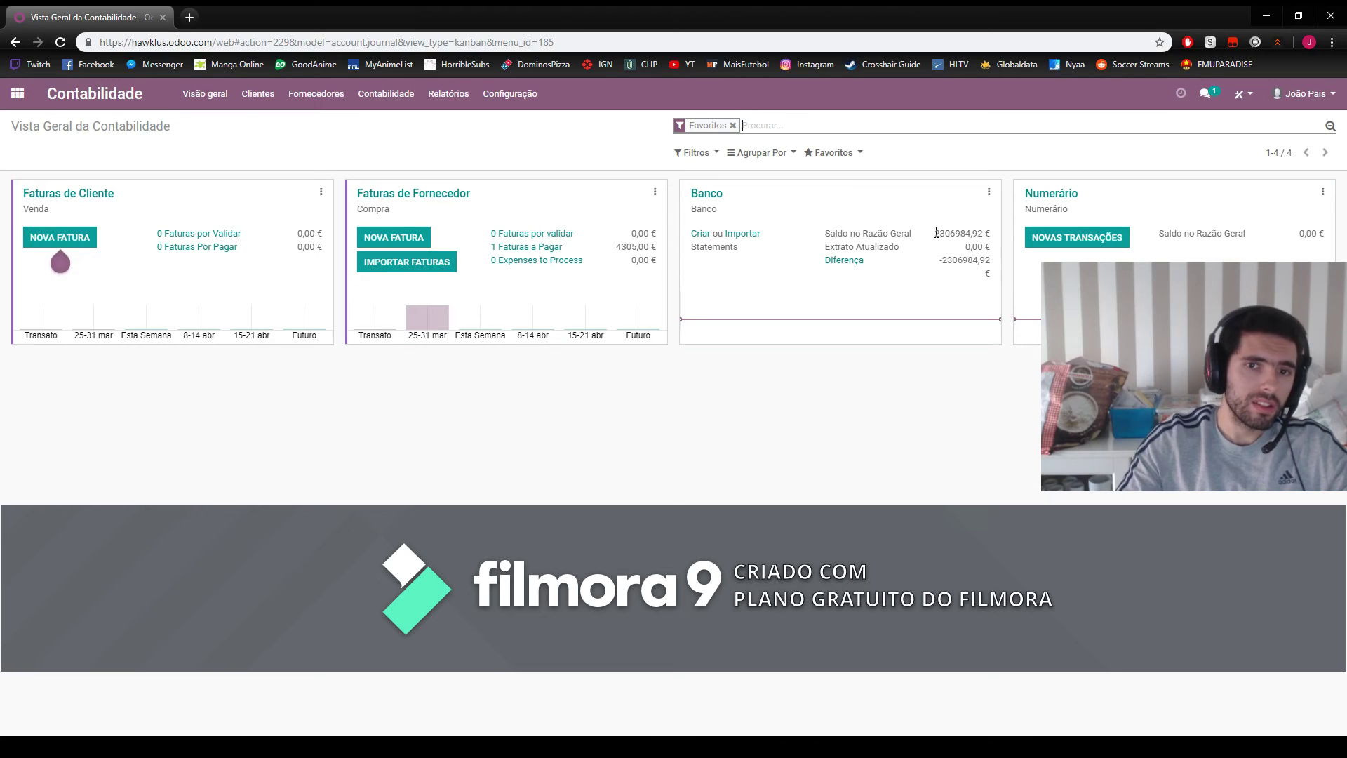
drag(936, 233, 984, 233)
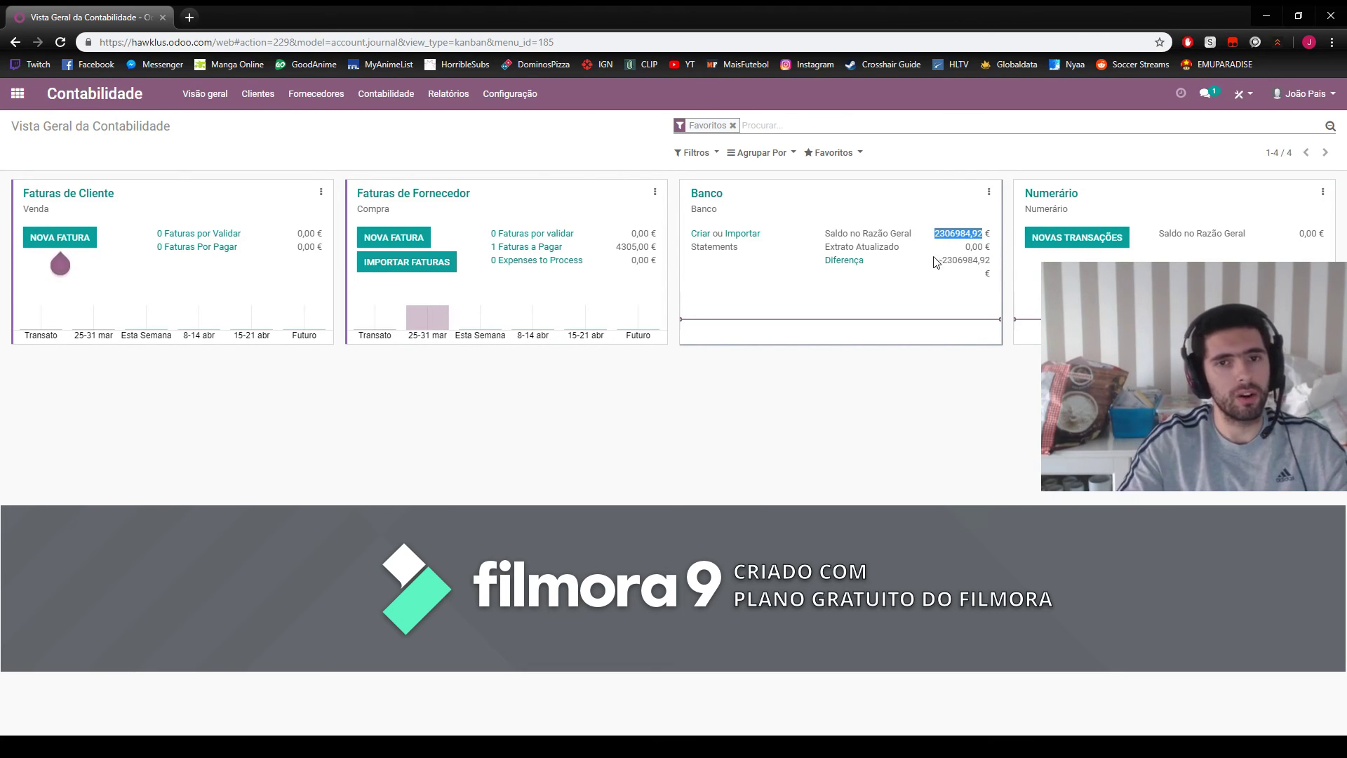
click(941, 265)
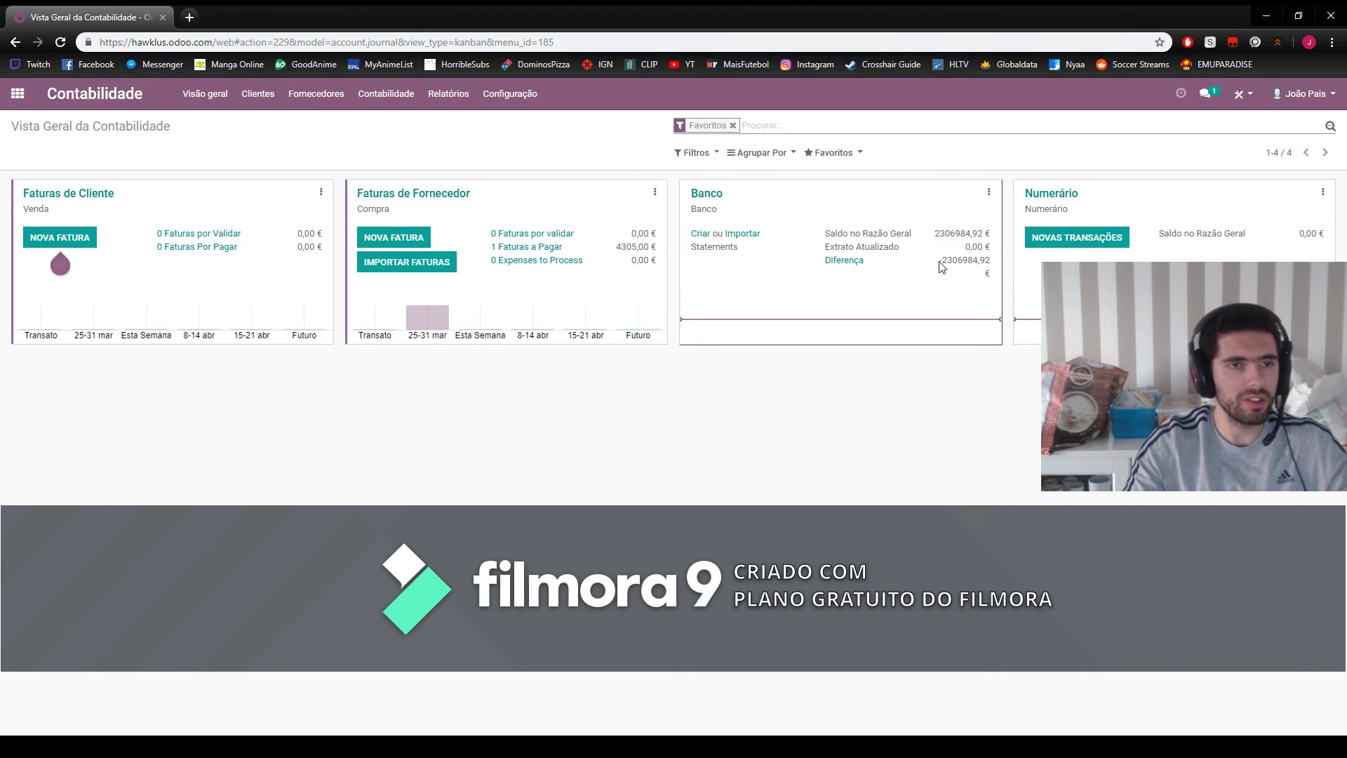
click(18, 94)
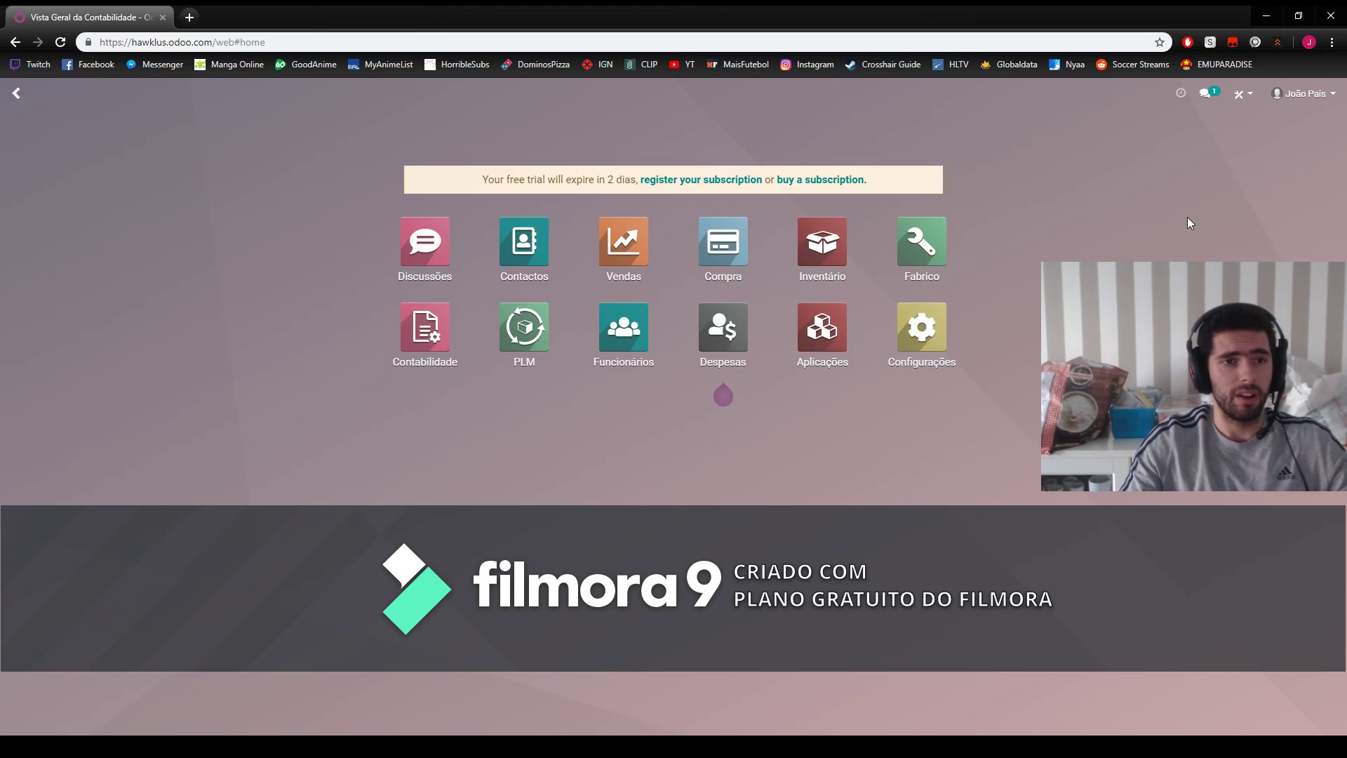